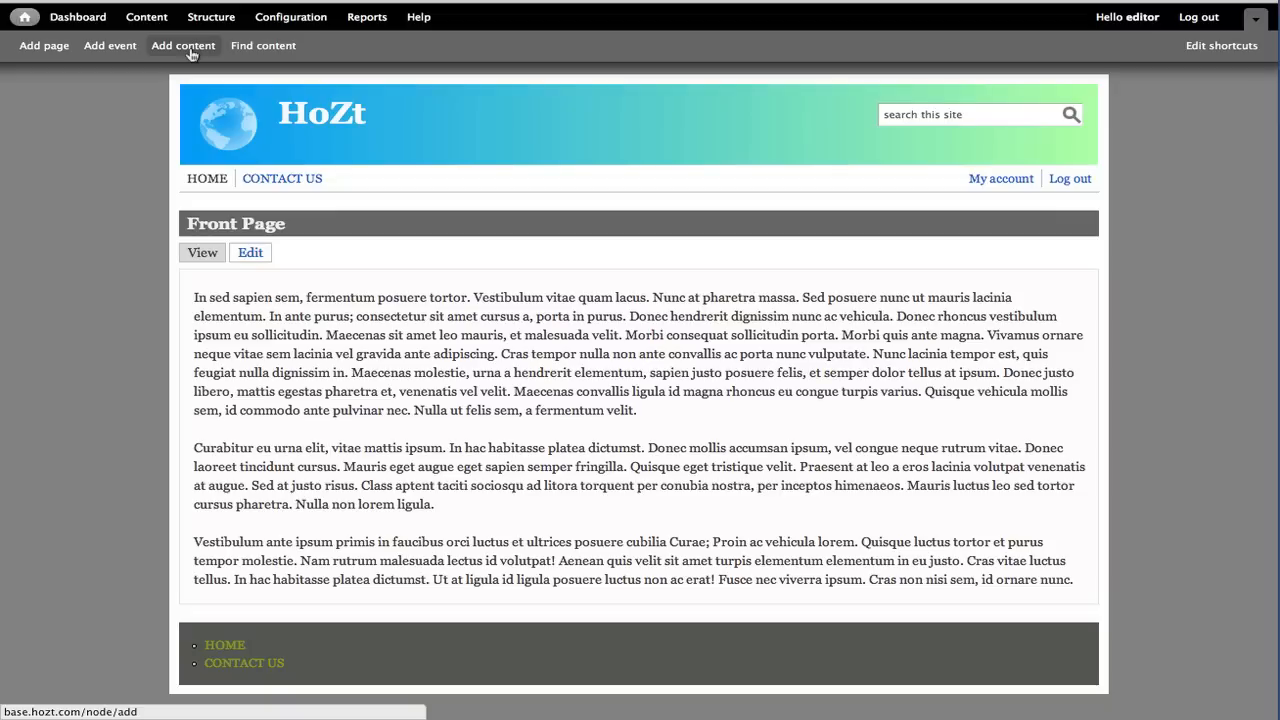
Start creating a new Basic page from the add-content options
{"action": "left_click", "coordinate": [183, 46]}
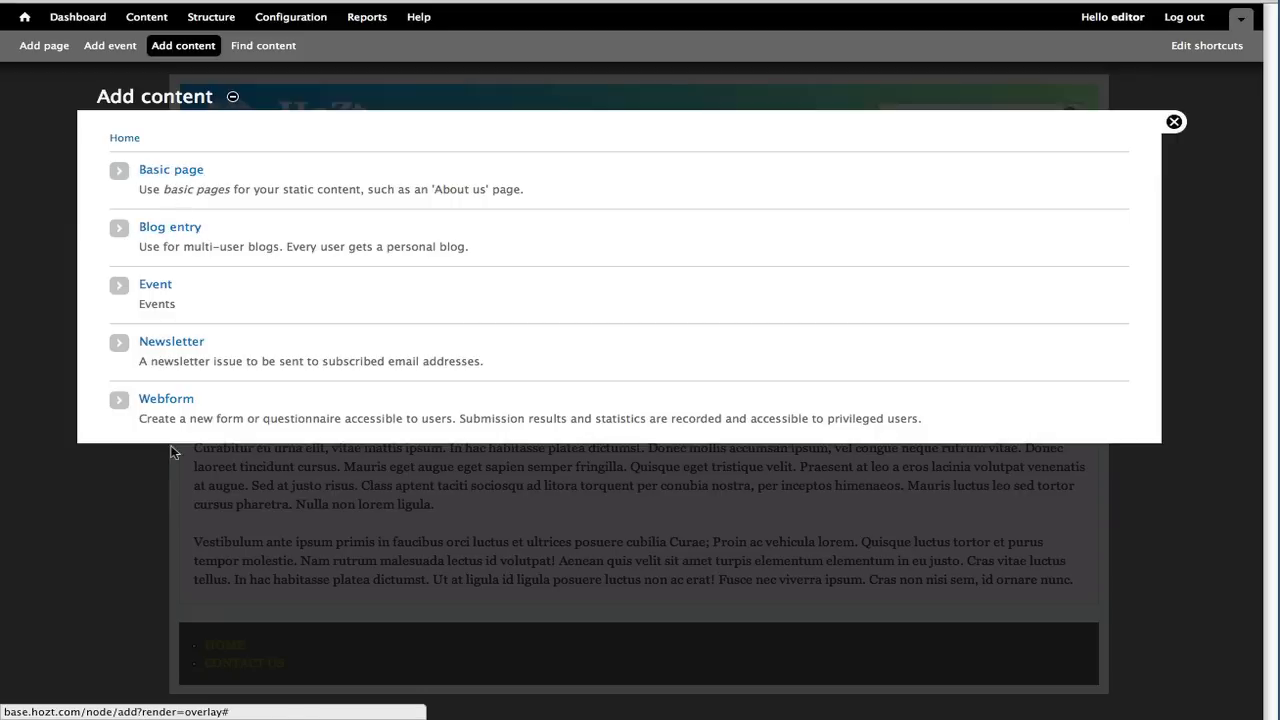
{"action": "left_click", "coordinate": [168, 176]}
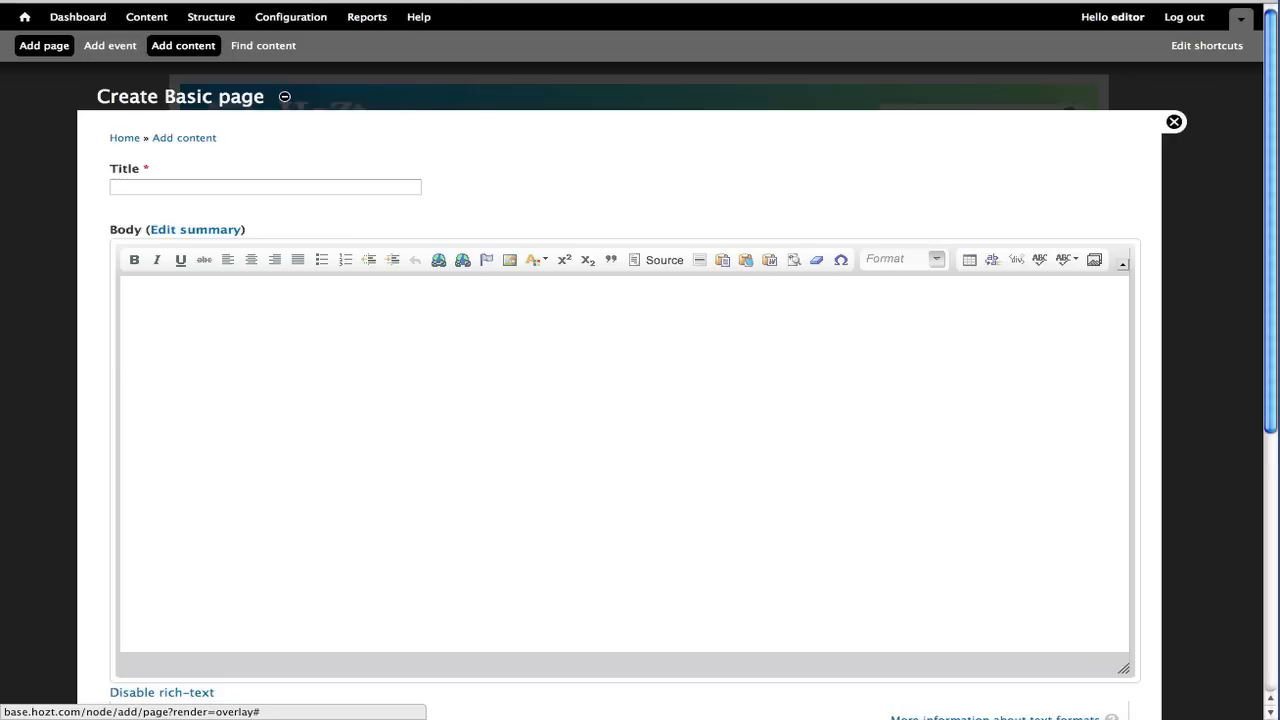
{"action": "scroll", "coordinate": [566, 294], "scroll_direction": "down", "scroll_amount": 5}
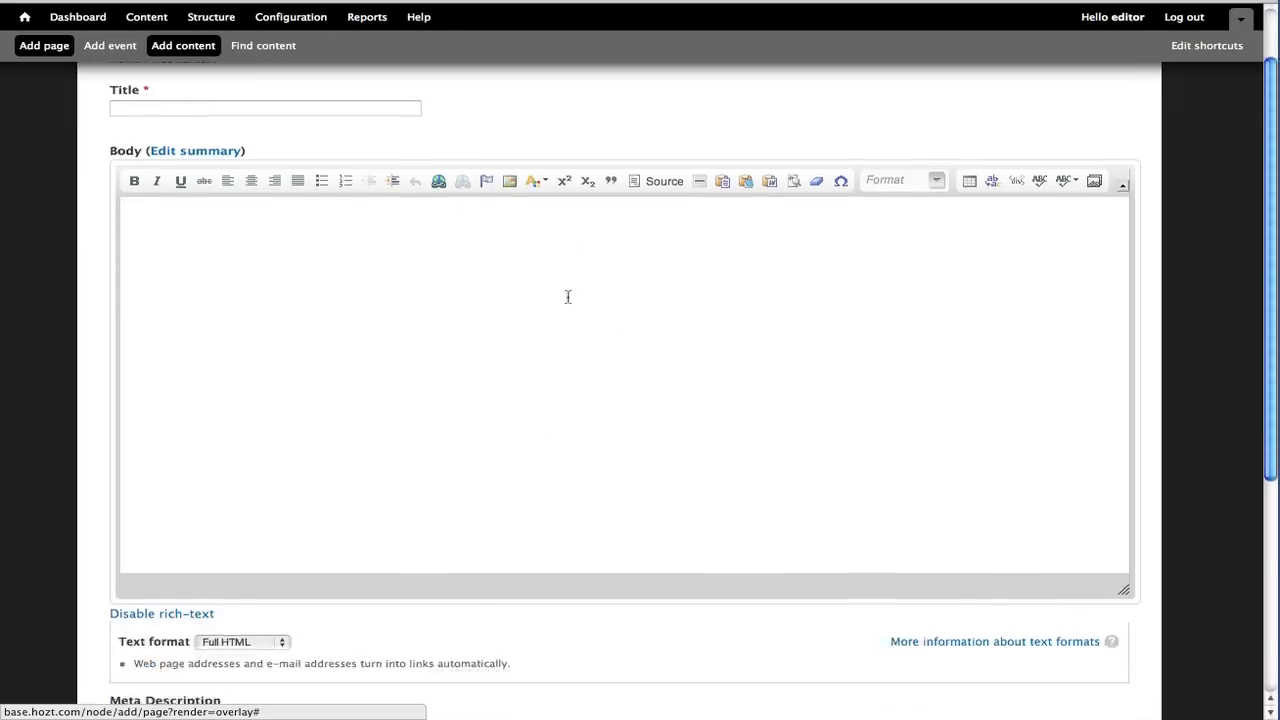
{"action": "scroll", "coordinate": [400, 460], "scroll_direction": "up", "scroll_amount": 4}
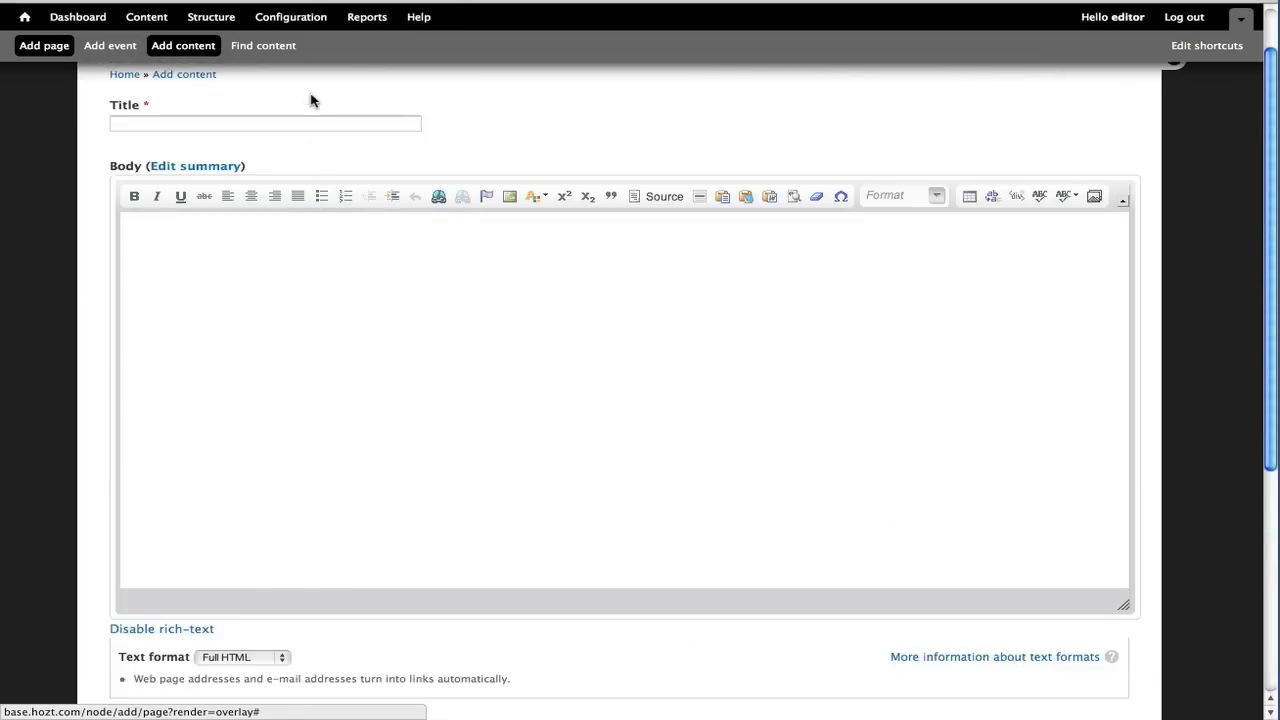
{"action": "scroll", "coordinate": [349, 243], "scroll_direction": "down", "scroll_amount": 5}
{"action": "scroll", "coordinate": [316, 408], "scroll_direction": "up", "scroll_amount": 1}
{"action": "scroll", "coordinate": [316, 408], "scroll_direction": "up", "scroll_amount": 4}
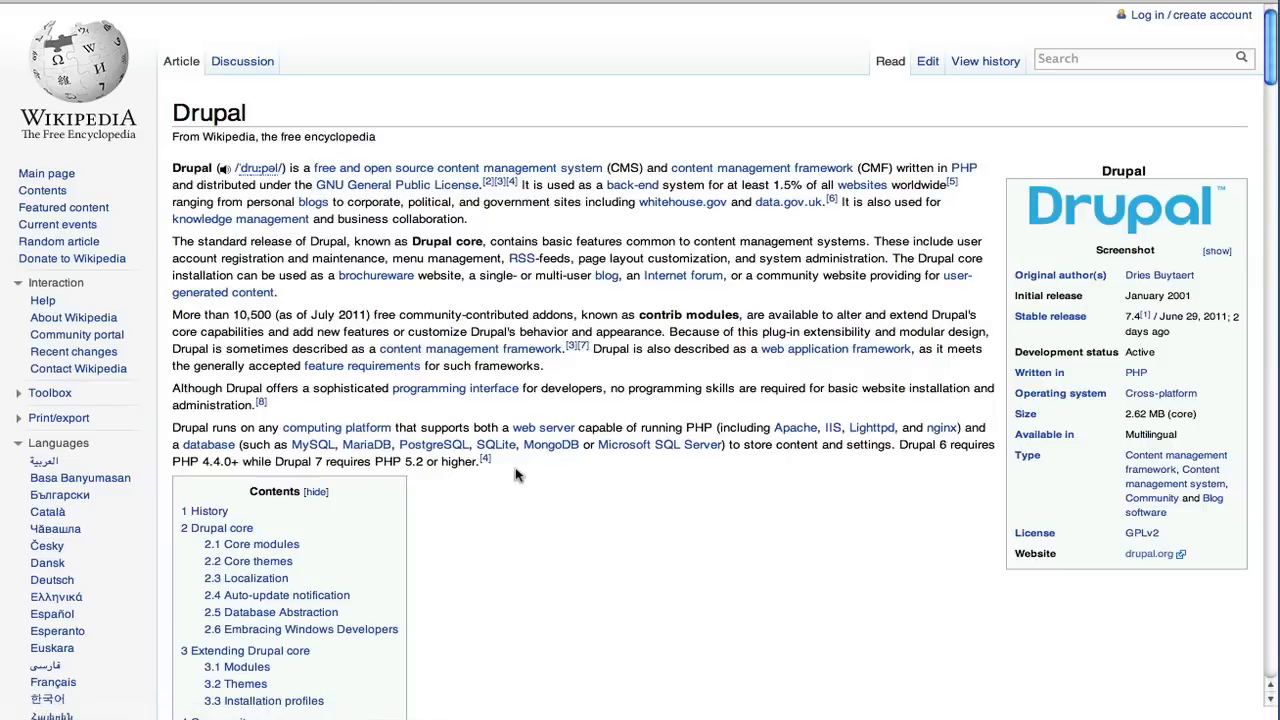
Copy the introduction of the Wikipedia Drupal article and paste it into the page body
{"action": "left_click_drag", "start_coordinate": [520, 466], "coordinate": [158, 170]}
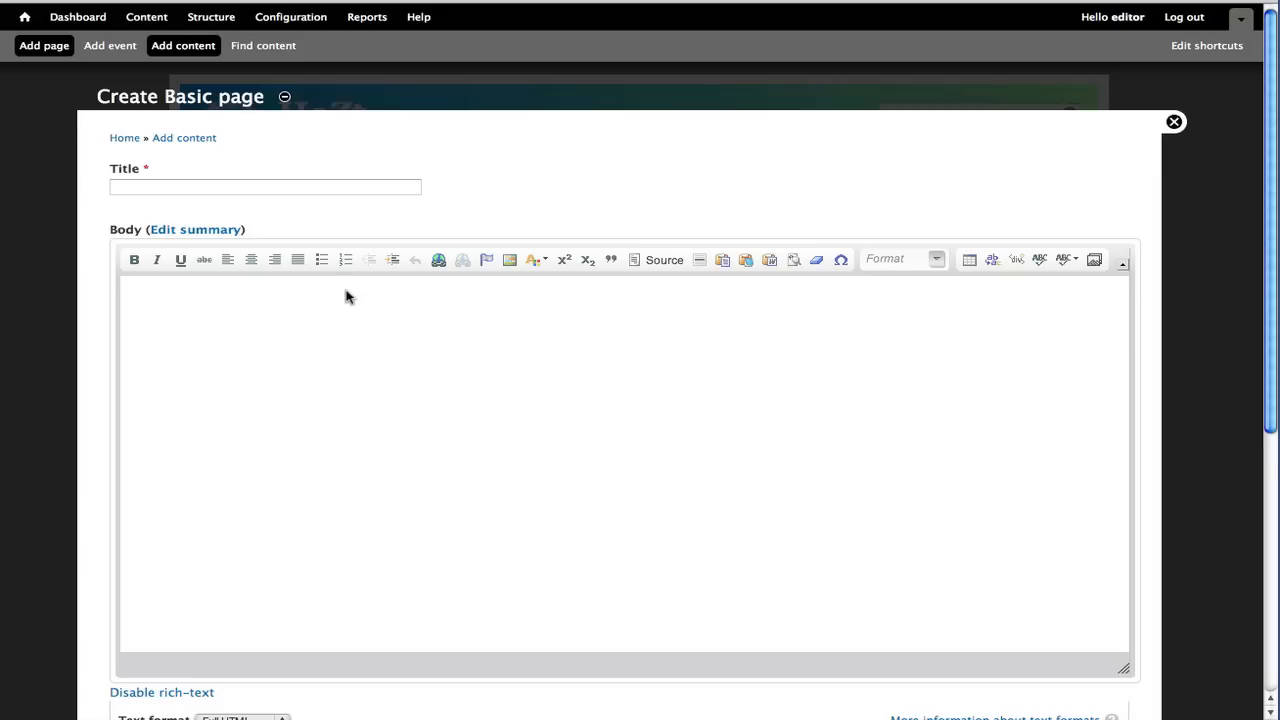
{"action": "left_click", "coordinate": [347, 298]}
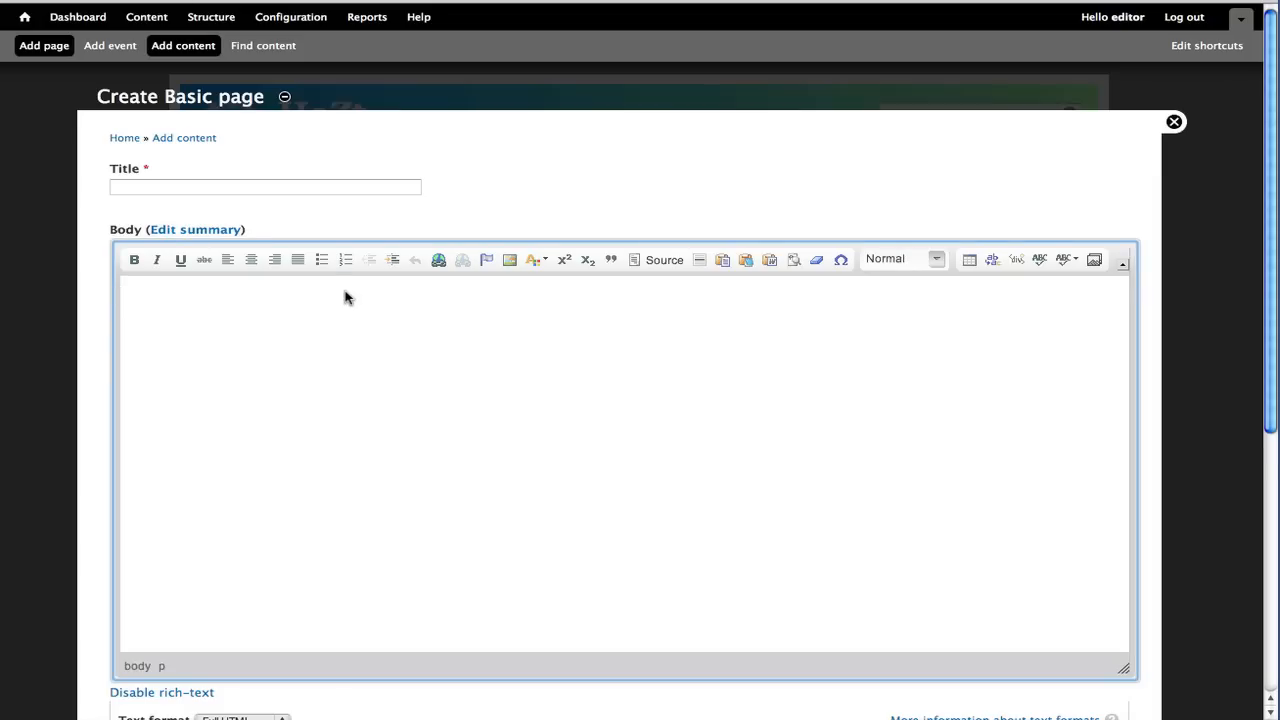
{"action": "key", "text": "ctrl+v"}
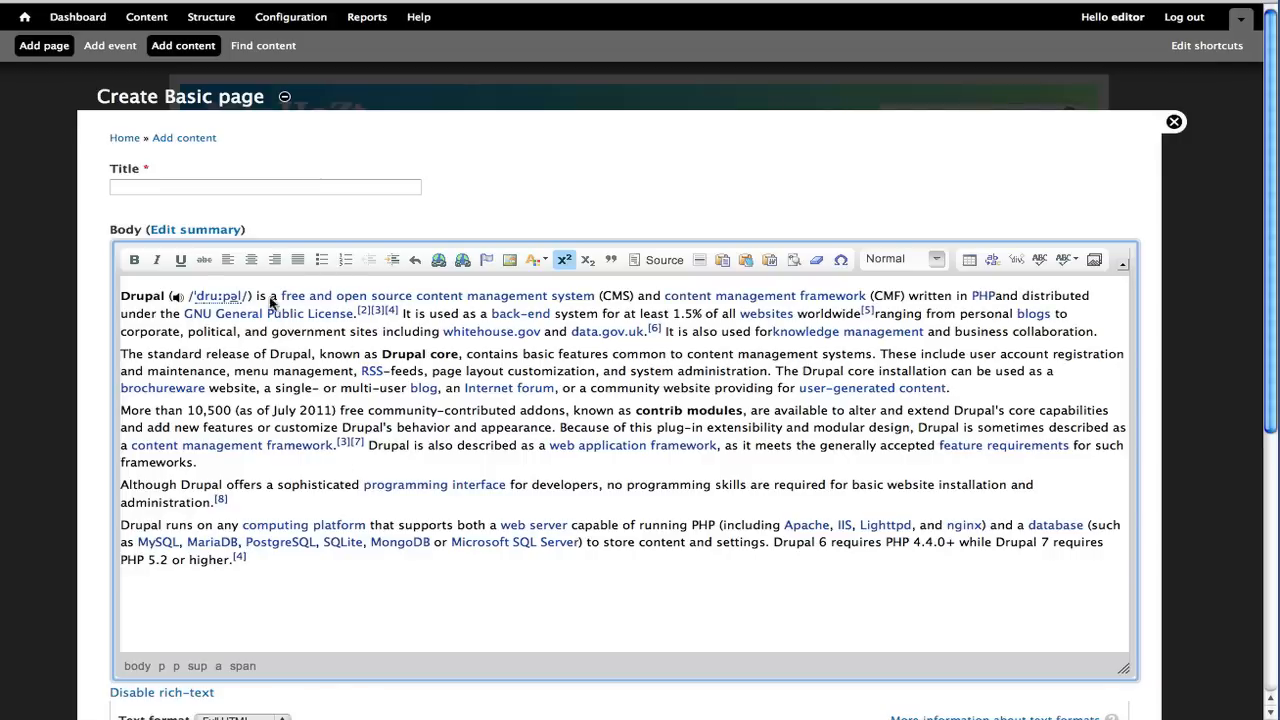
Select all the pasted body text and remove its formatting
{"action": "left_click", "coordinate": [718, 415]}
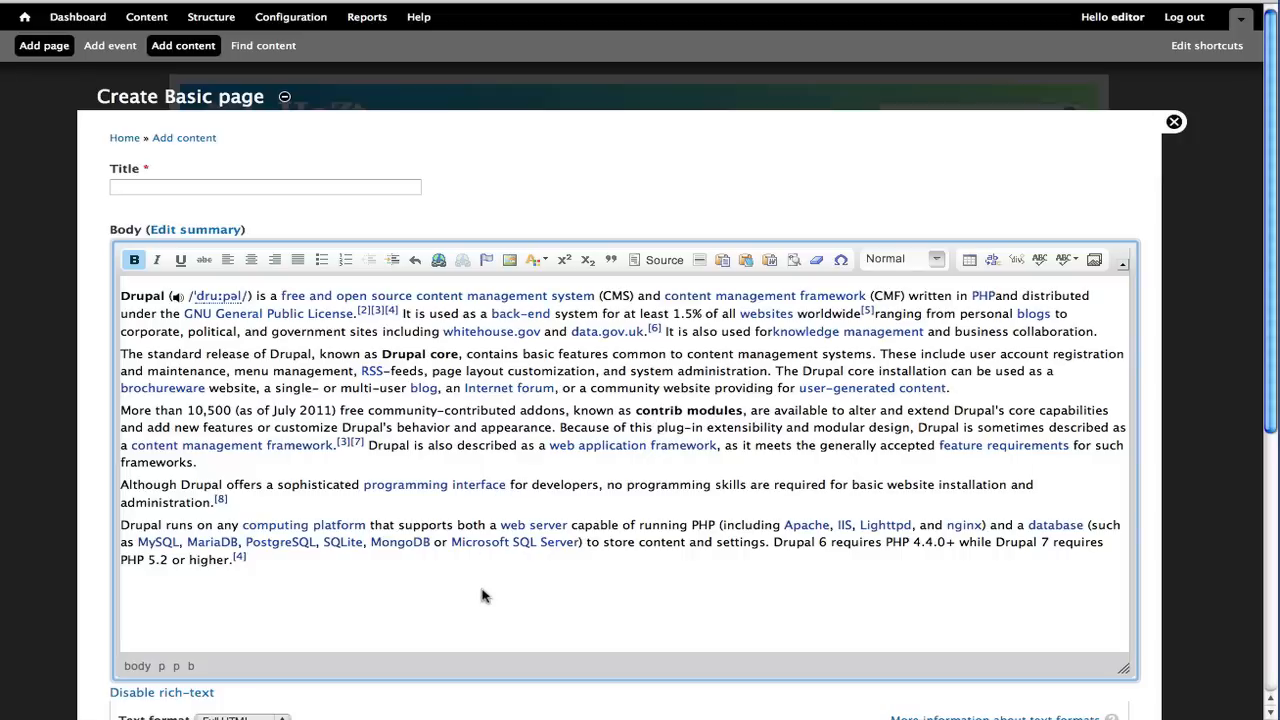
{"action": "left_click_drag", "start_coordinate": [333, 560], "coordinate": [109, 283]}
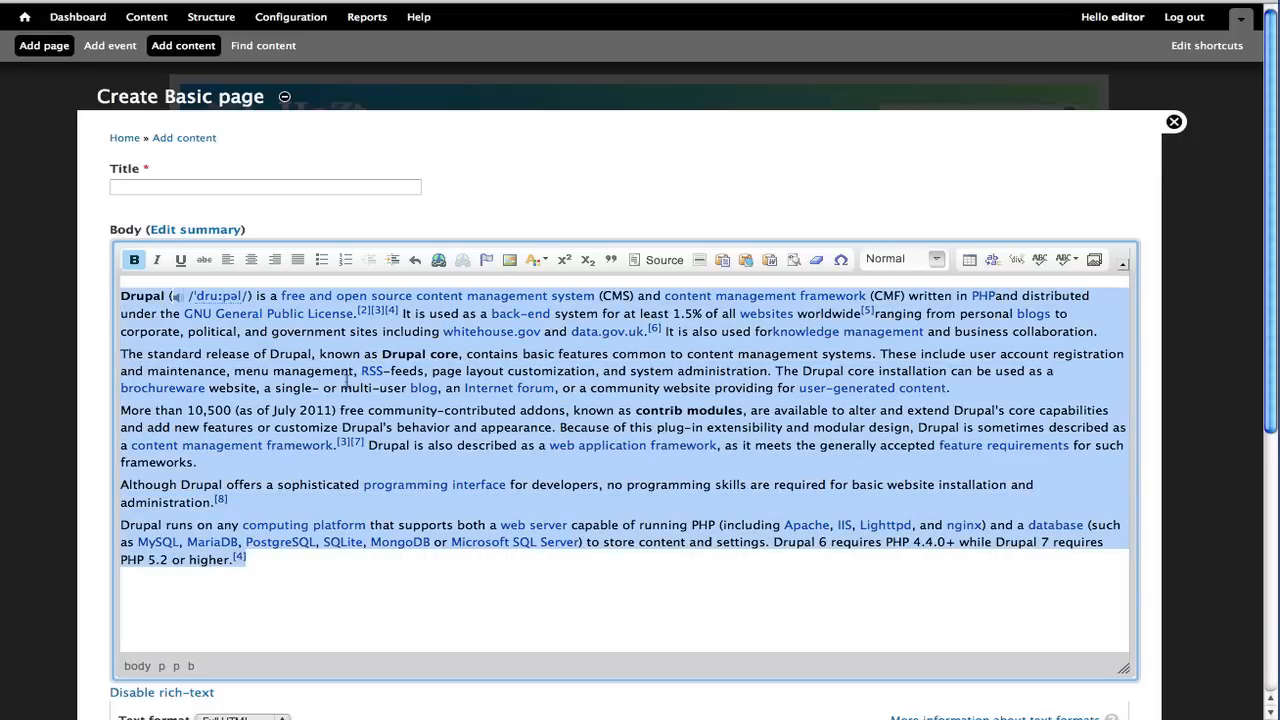
{"action": "left_click", "coordinate": [492, 365]}
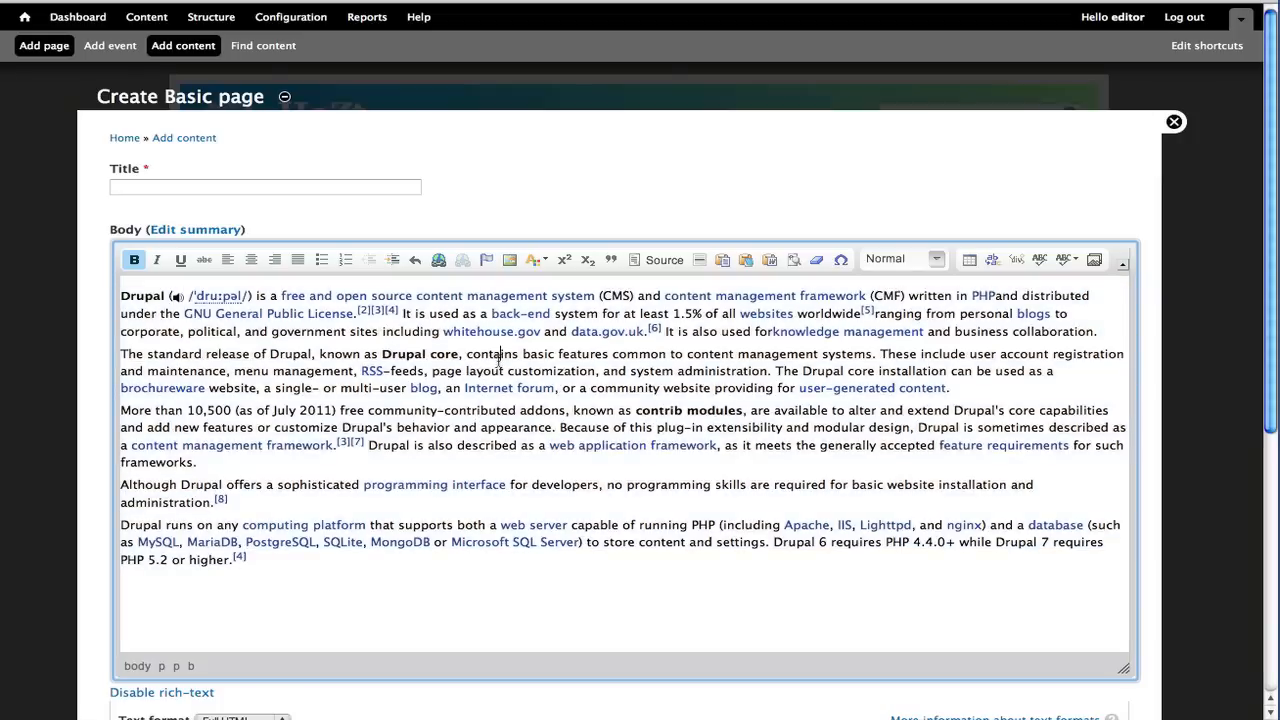
{"action": "left_click", "coordinate": [621, 637]}
{"action": "key", "text": "ctrl+a"}
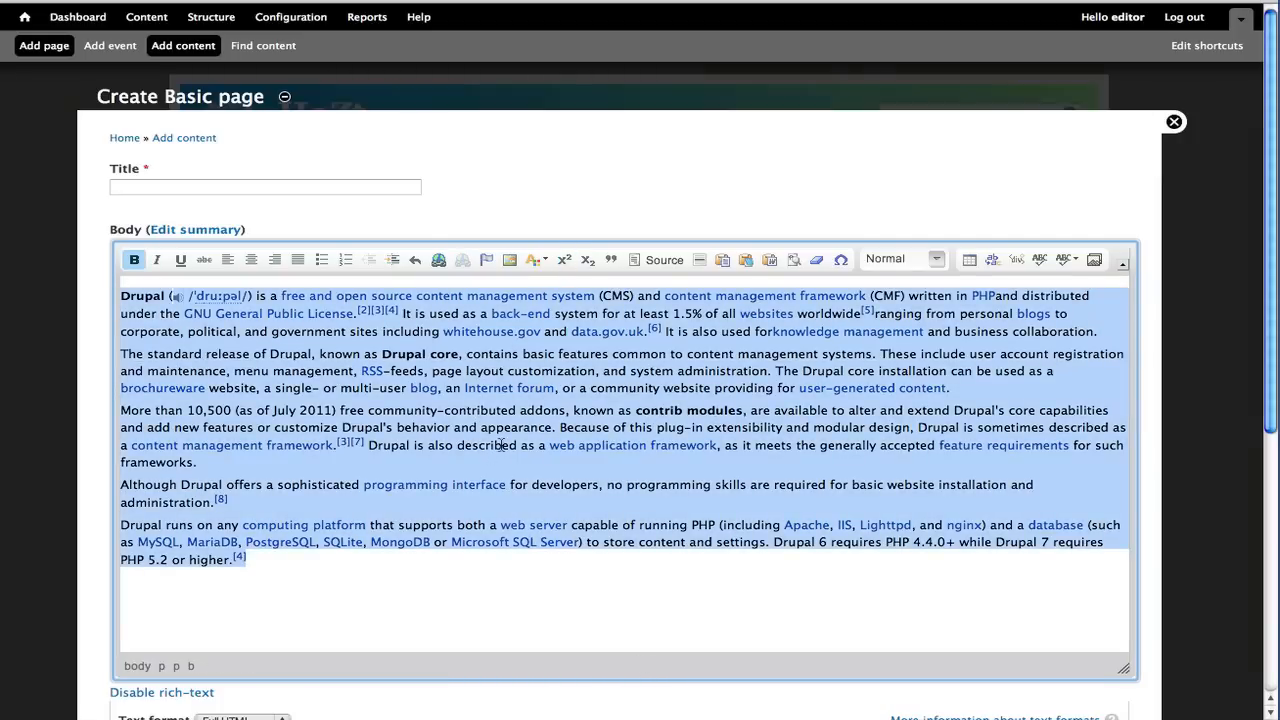
{"action": "left_click", "coordinate": [815, 261]}
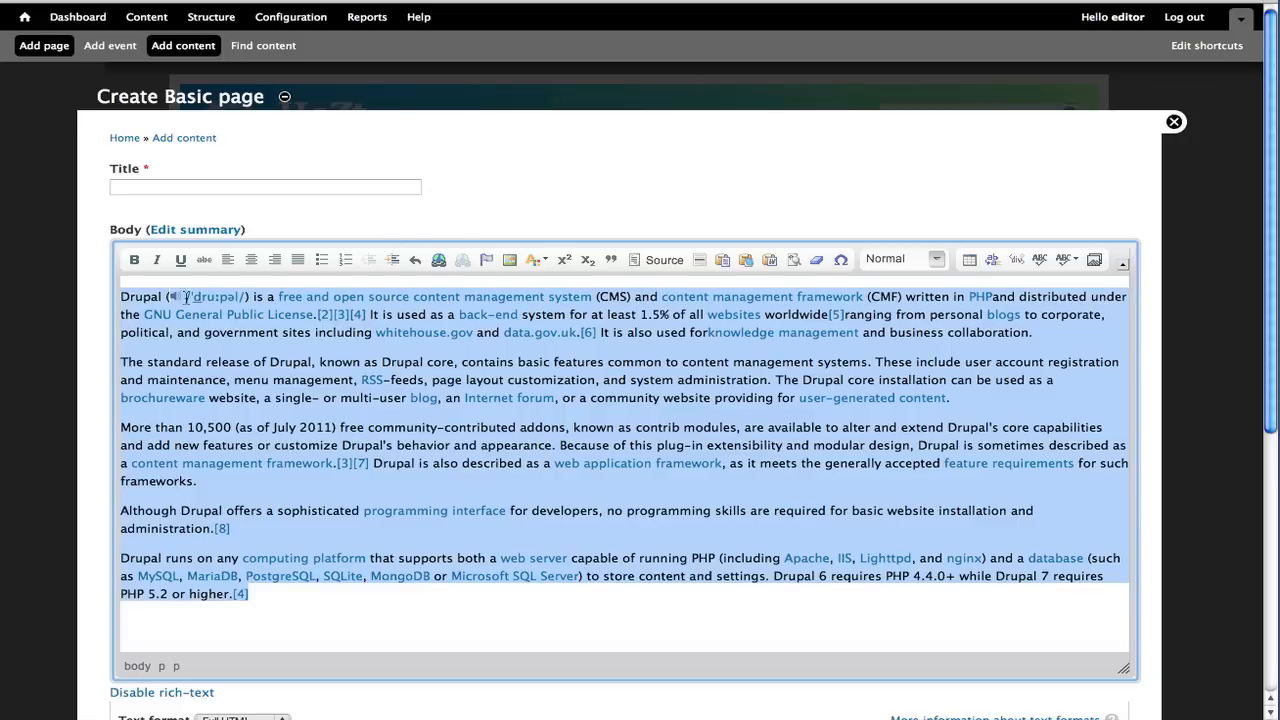
Bold the word Drupal at the start of the first and last paragraphs
{"action": "left_click", "coordinate": [153, 292]}
{"action": "double_click", "coordinate": [150, 296]}
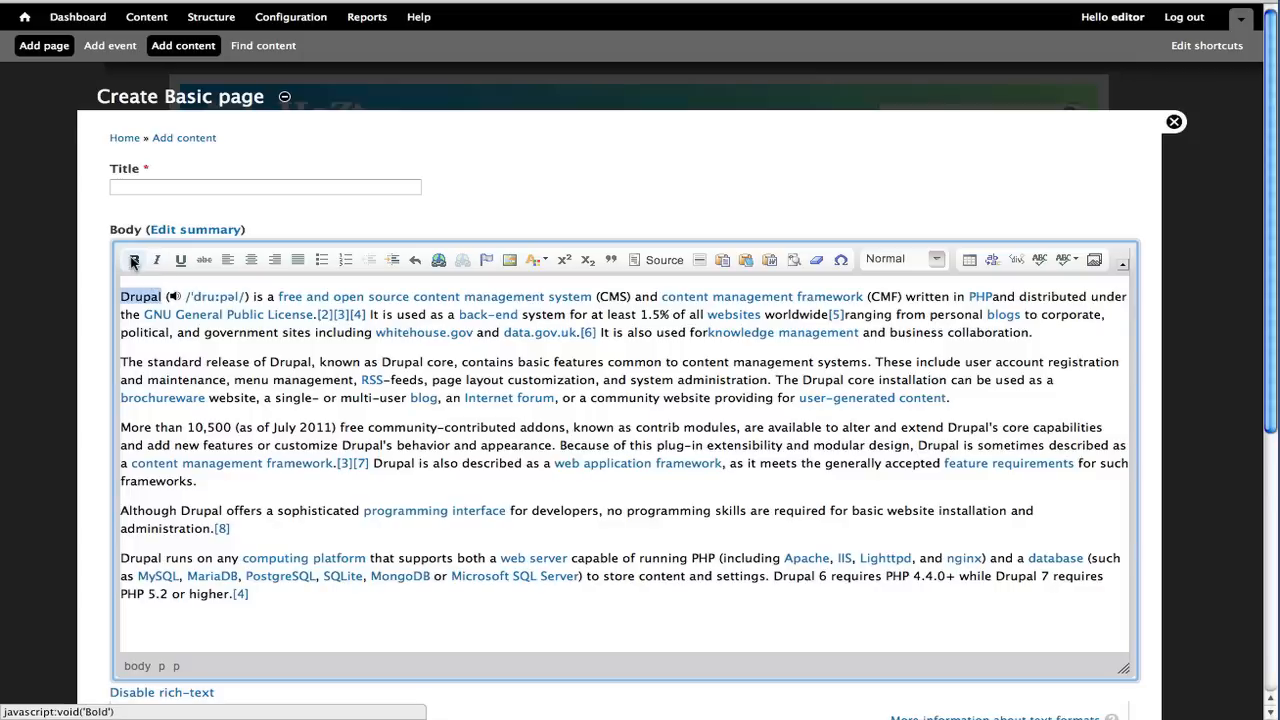
{"action": "left_click", "coordinate": [134, 259]}
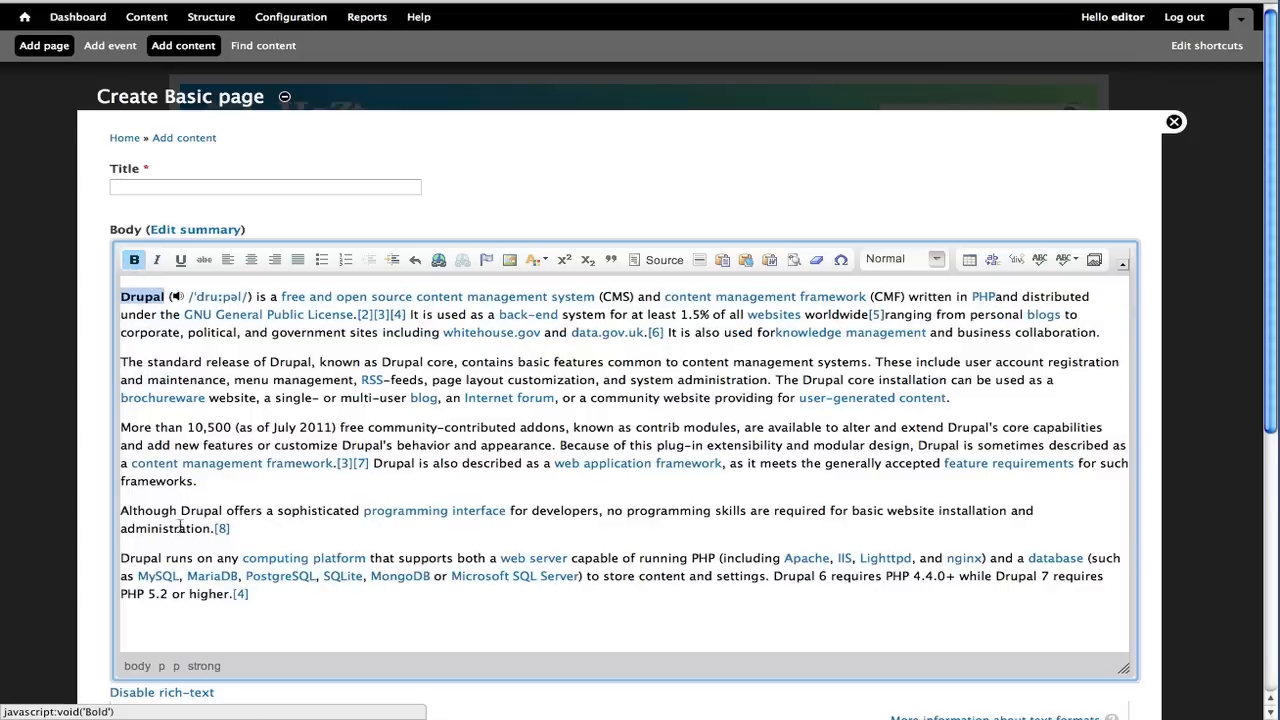
{"action": "double_click", "coordinate": [138, 560]}
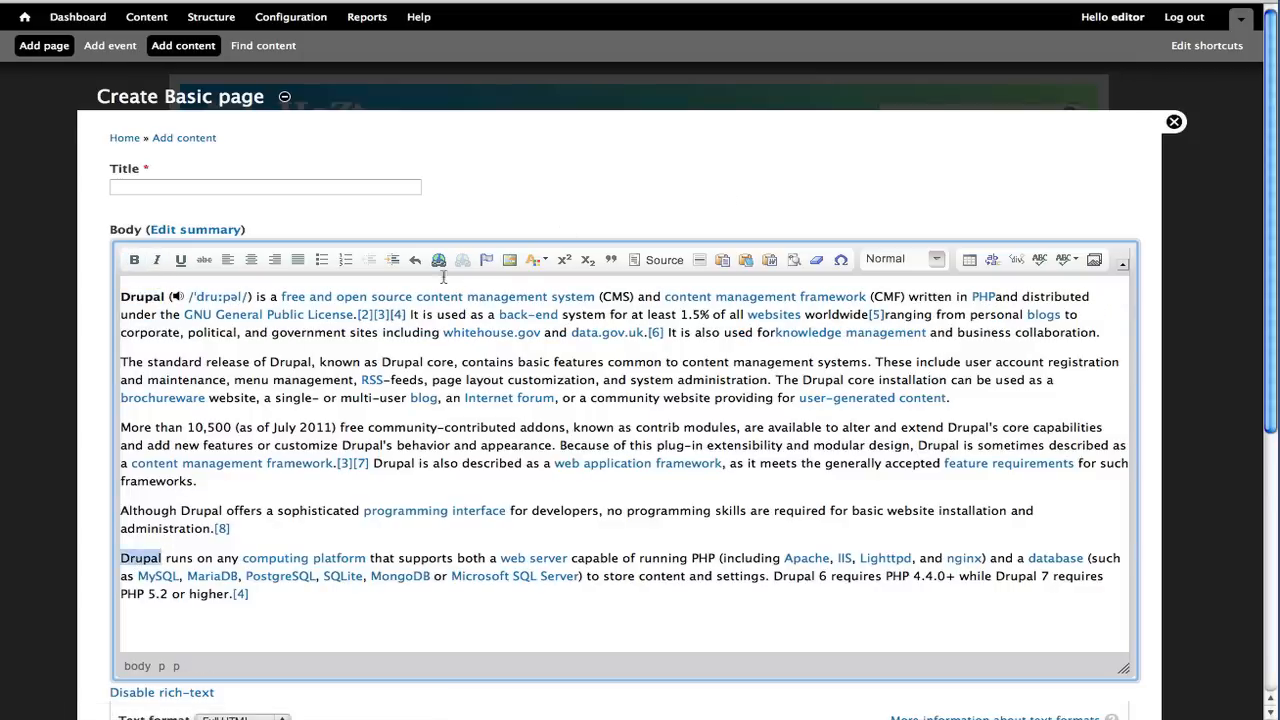
{"action": "left_click", "coordinate": [134, 259]}
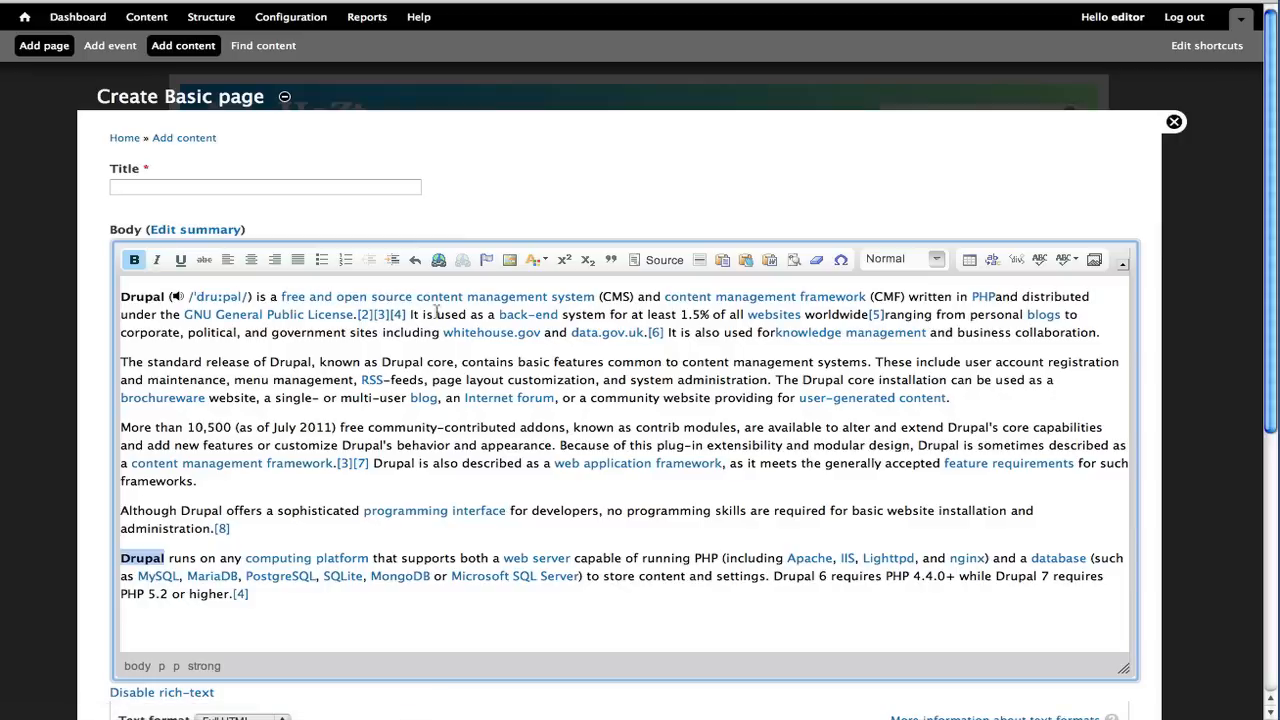
Open the link properties of the 'content management system' link to inspect its URL, then close them
{"action": "right_click", "coordinate": [475, 300]}
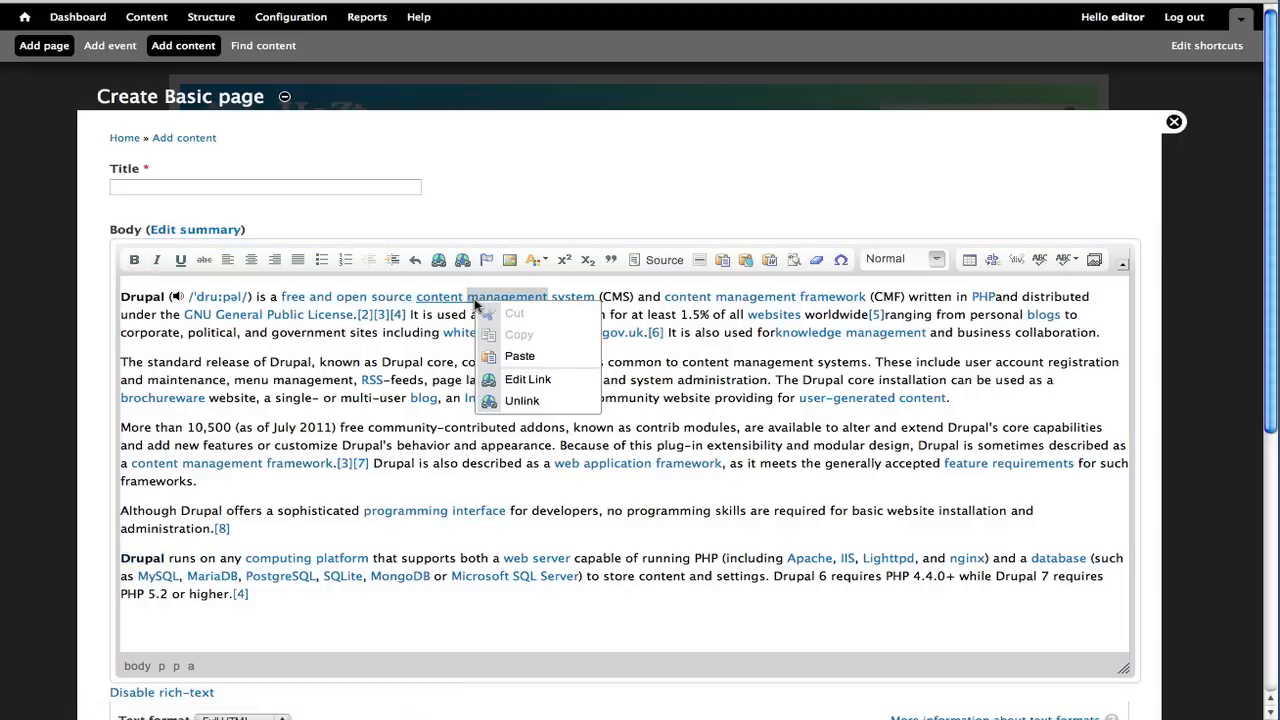
{"action": "left_click", "coordinate": [508, 378]}
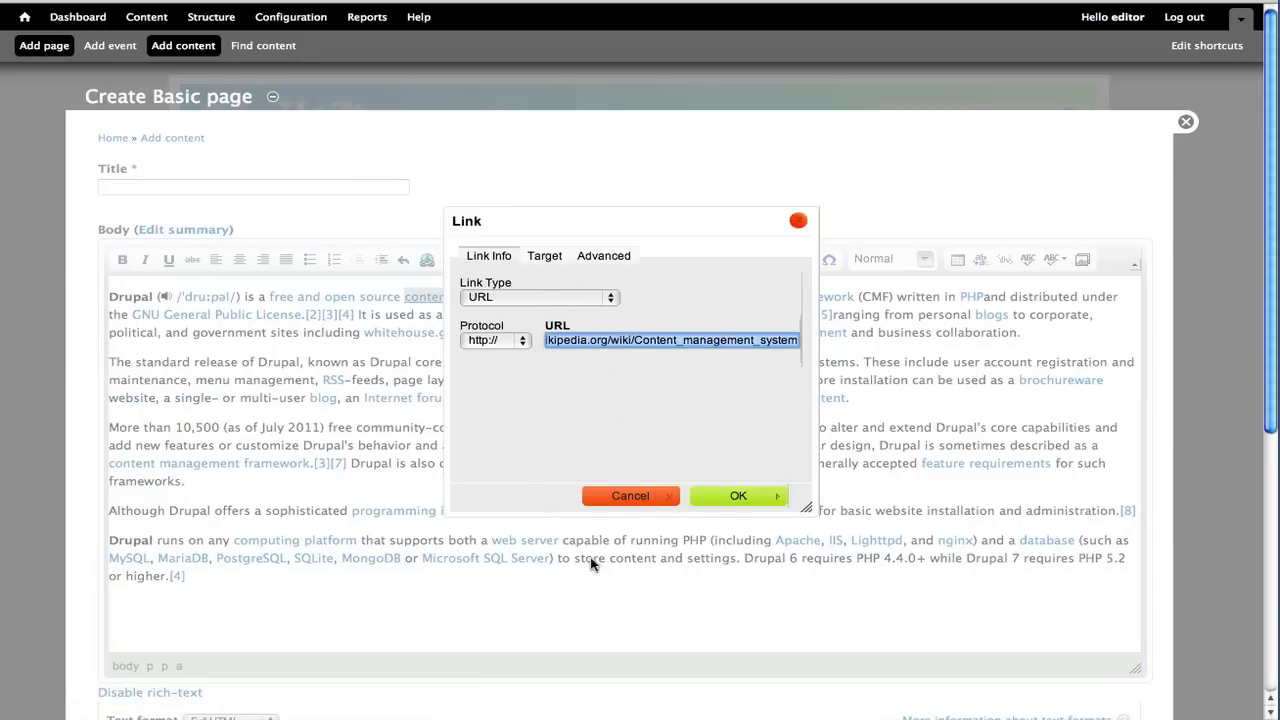
{"action": "left_click", "coordinate": [643, 495]}
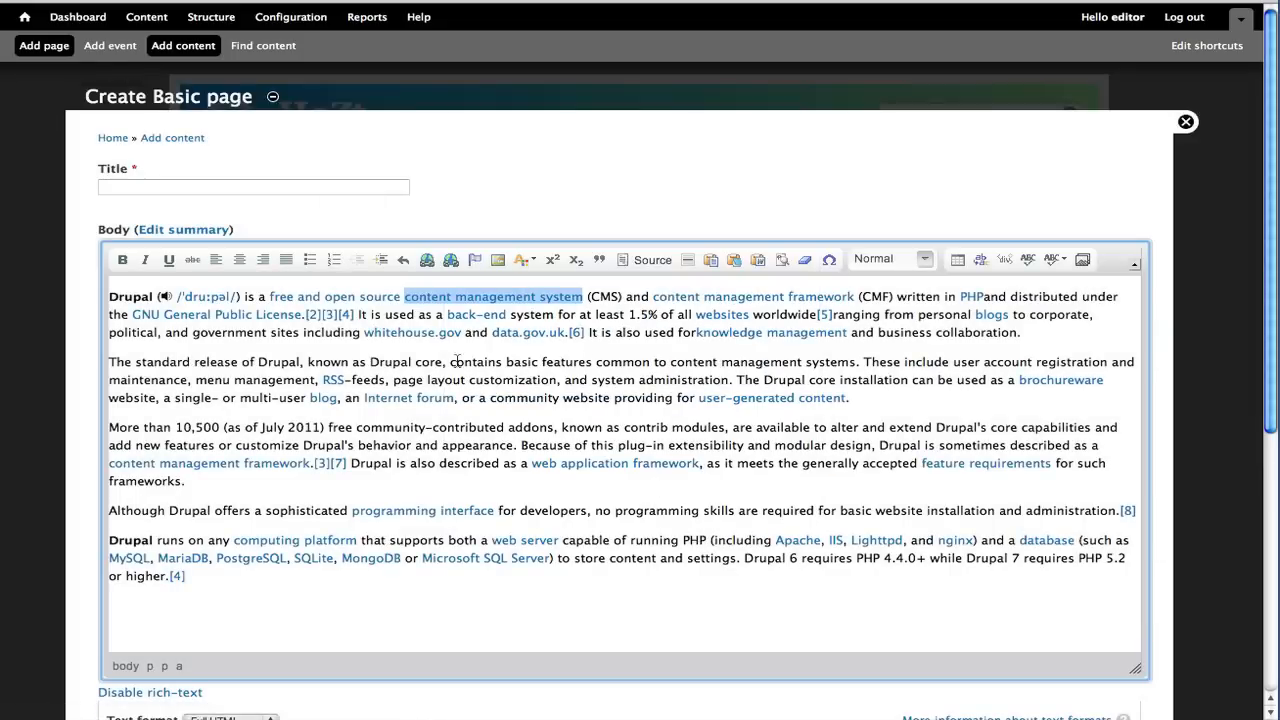
Save the Drupal logo image from the Wikipedia article into the demo folder as 200px-Drupal-wordmark.svg.png
{"action": "key", "text": "ctrl+Tab"}
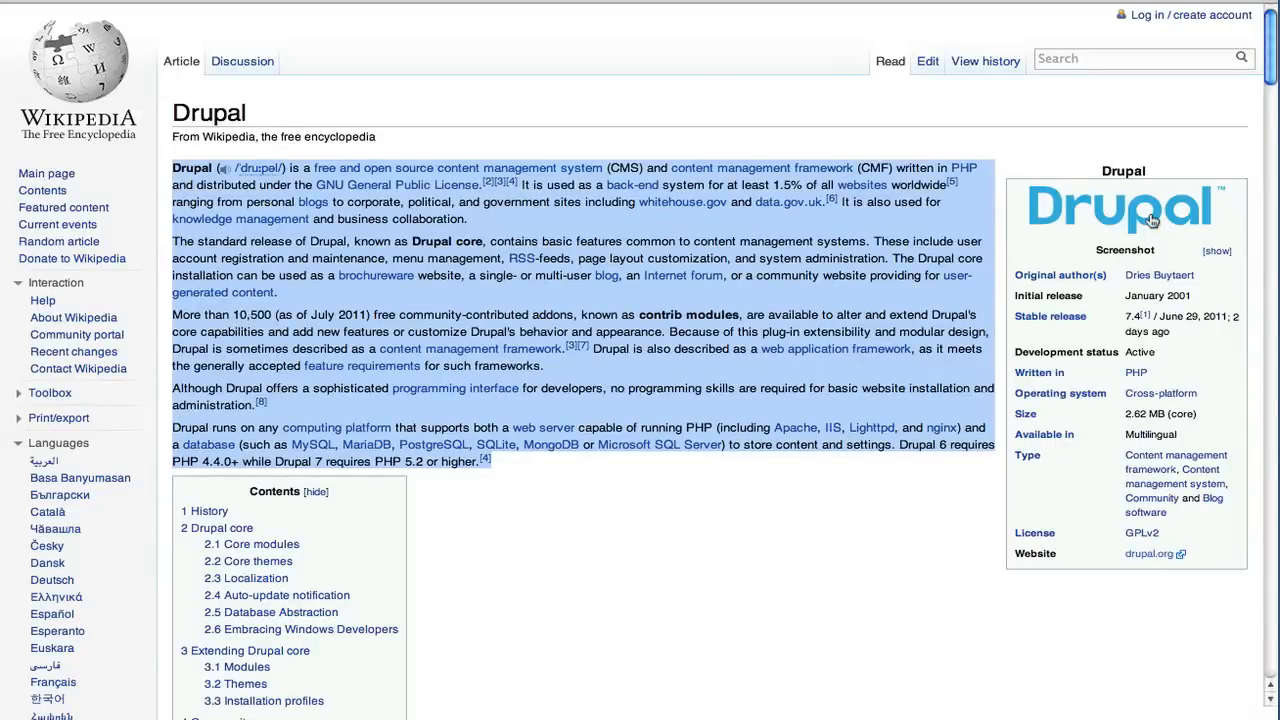
{"action": "right_click", "coordinate": [1092, 204]}
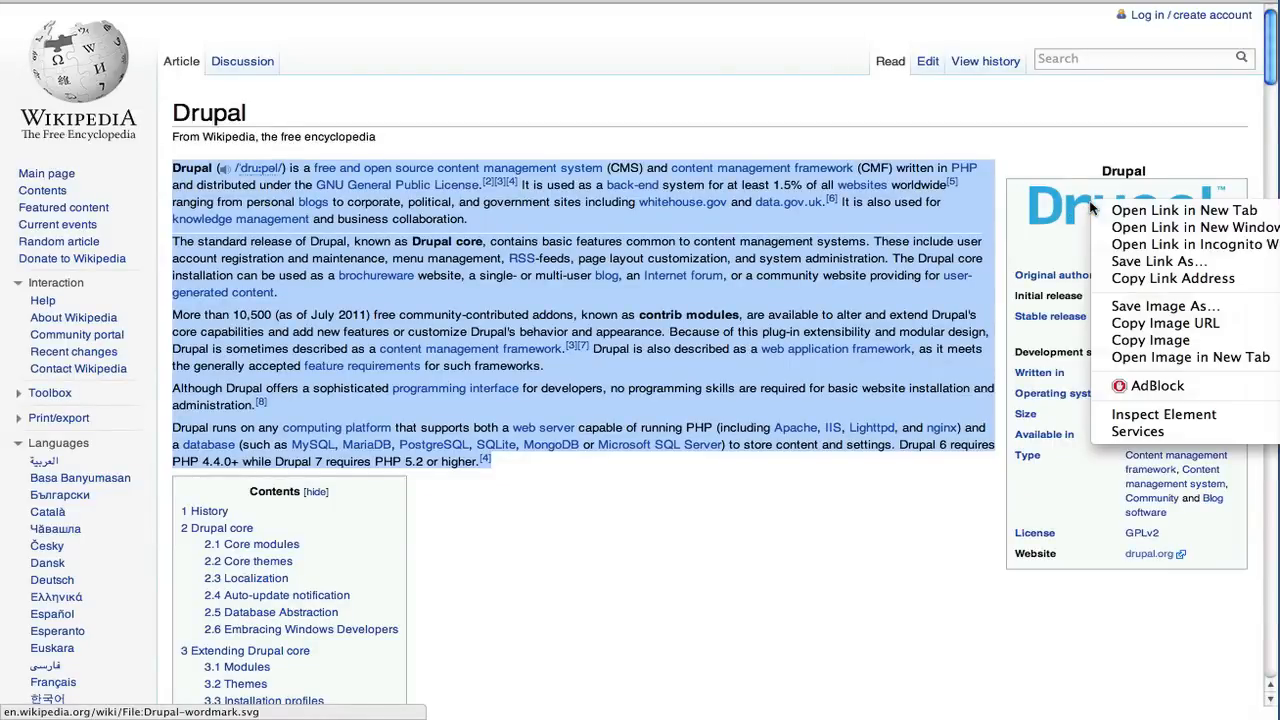
{"action": "left_click", "coordinate": [1148, 306]}
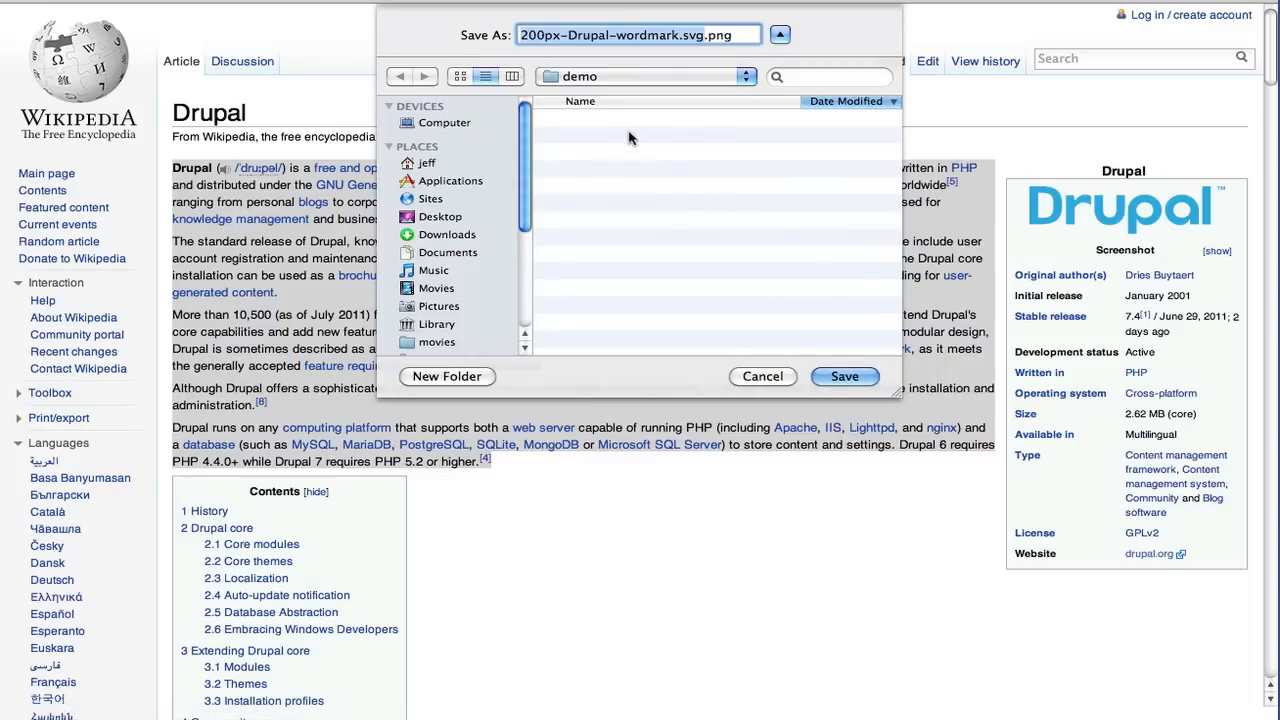
{"action": "left_click", "coordinate": [844, 376]}
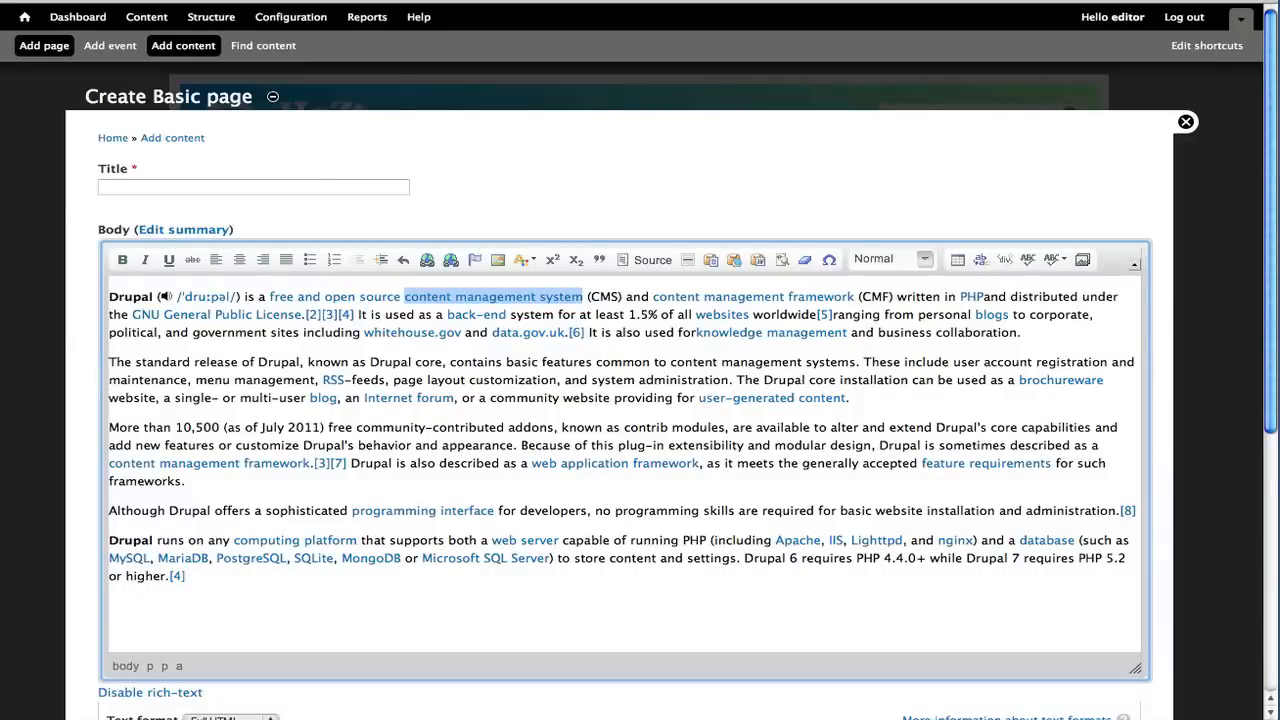
Insert media at the start of the body by uploading the saved 200px-Drupal-wordmark.svg.png file
{"action": "left_click", "coordinate": [111, 295]}
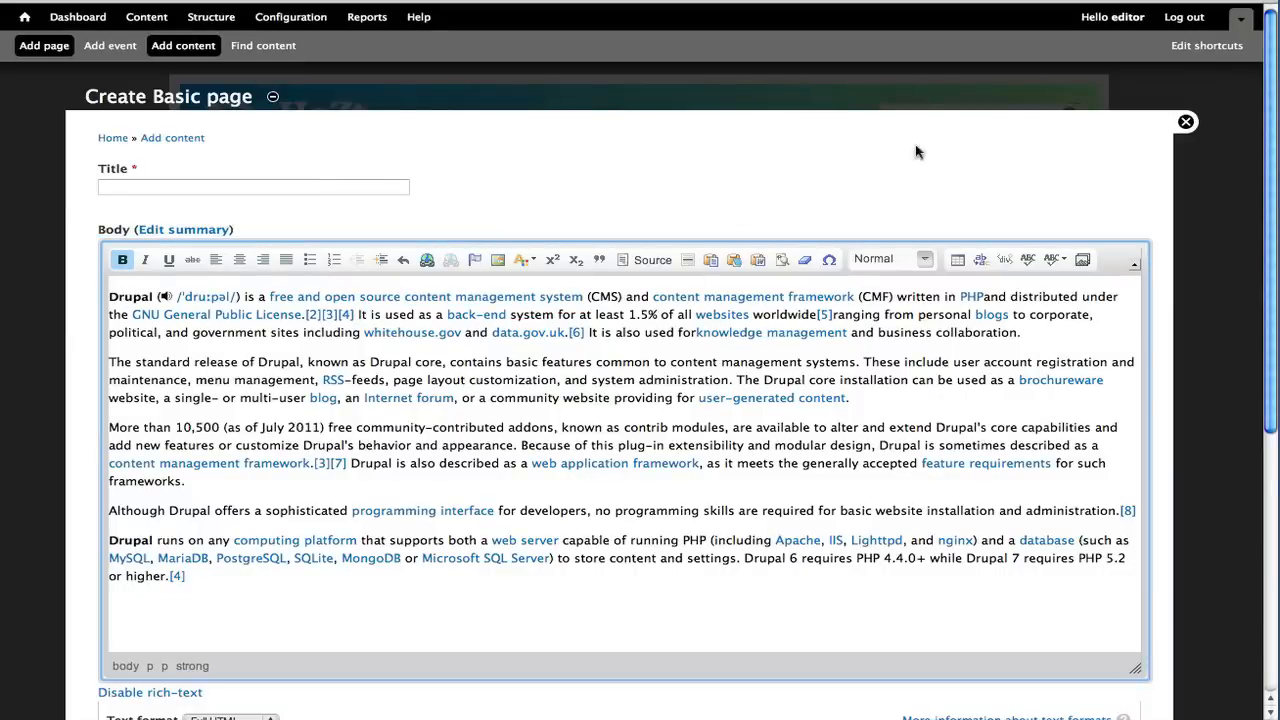
{"action": "left_click", "coordinate": [1082, 260]}
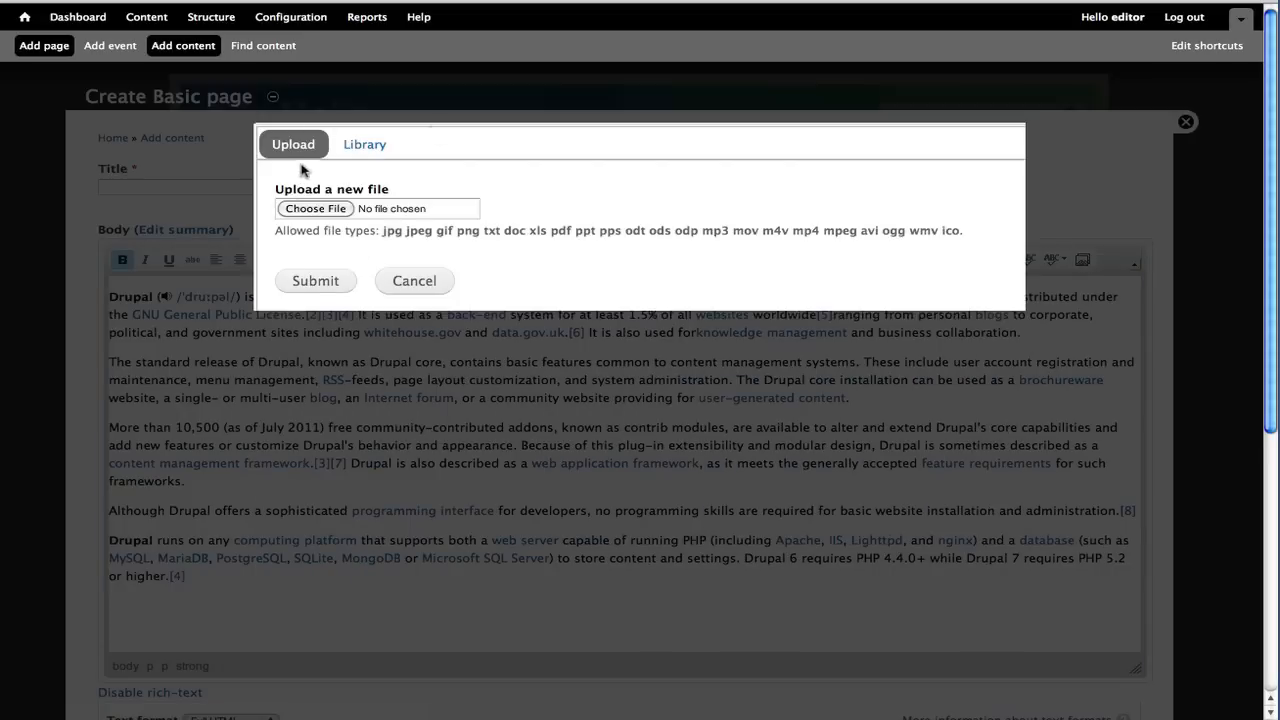
{"action": "left_click", "coordinate": [365, 146]}
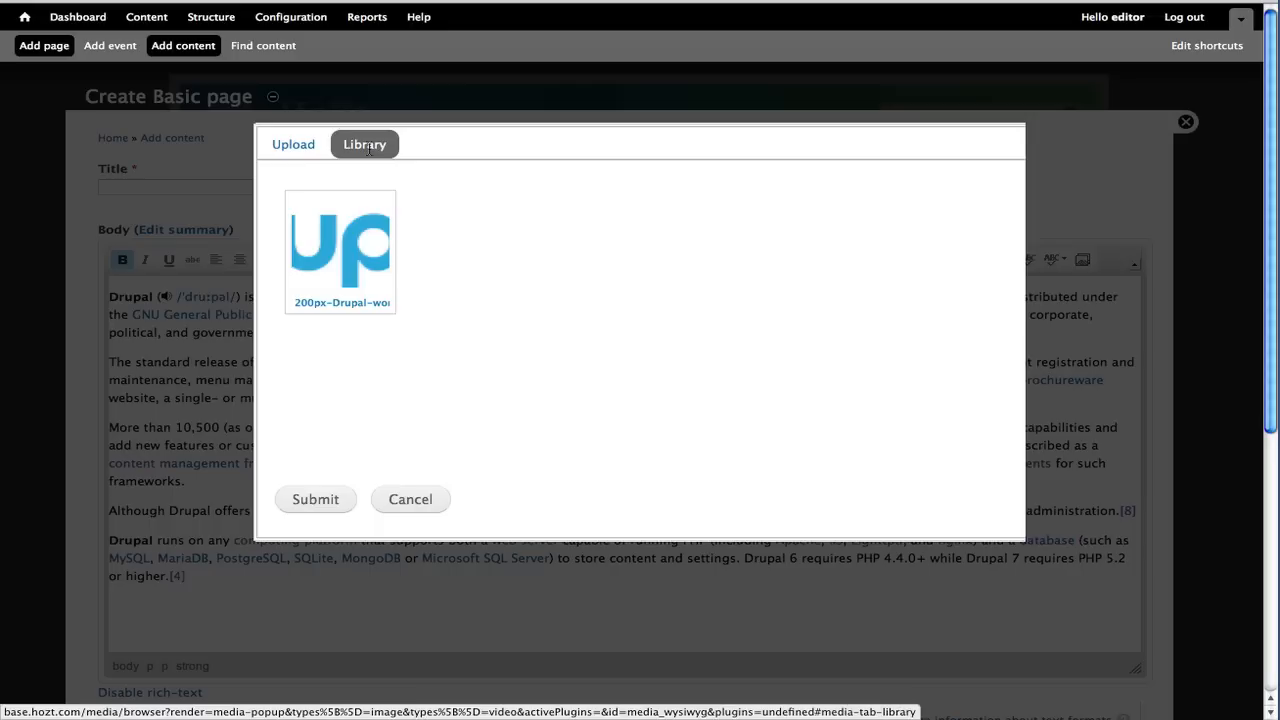
{"action": "left_click", "coordinate": [300, 155]}
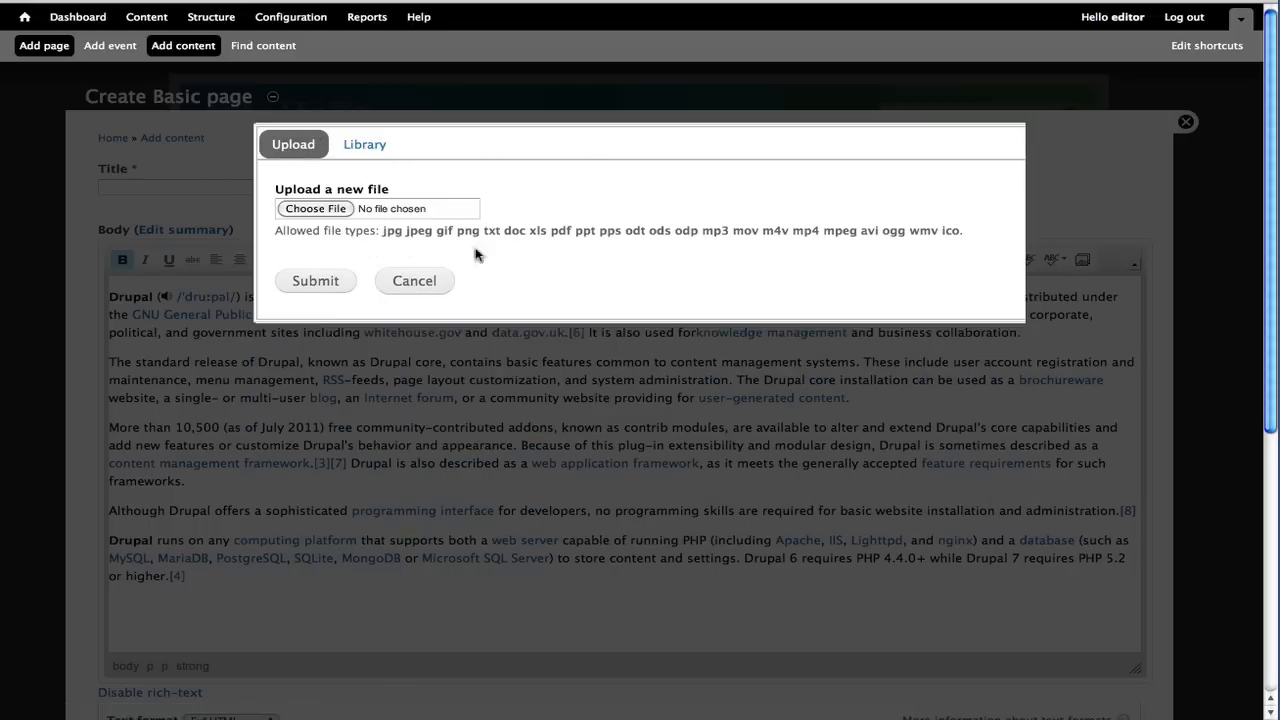
{"action": "left_click", "coordinate": [316, 209]}
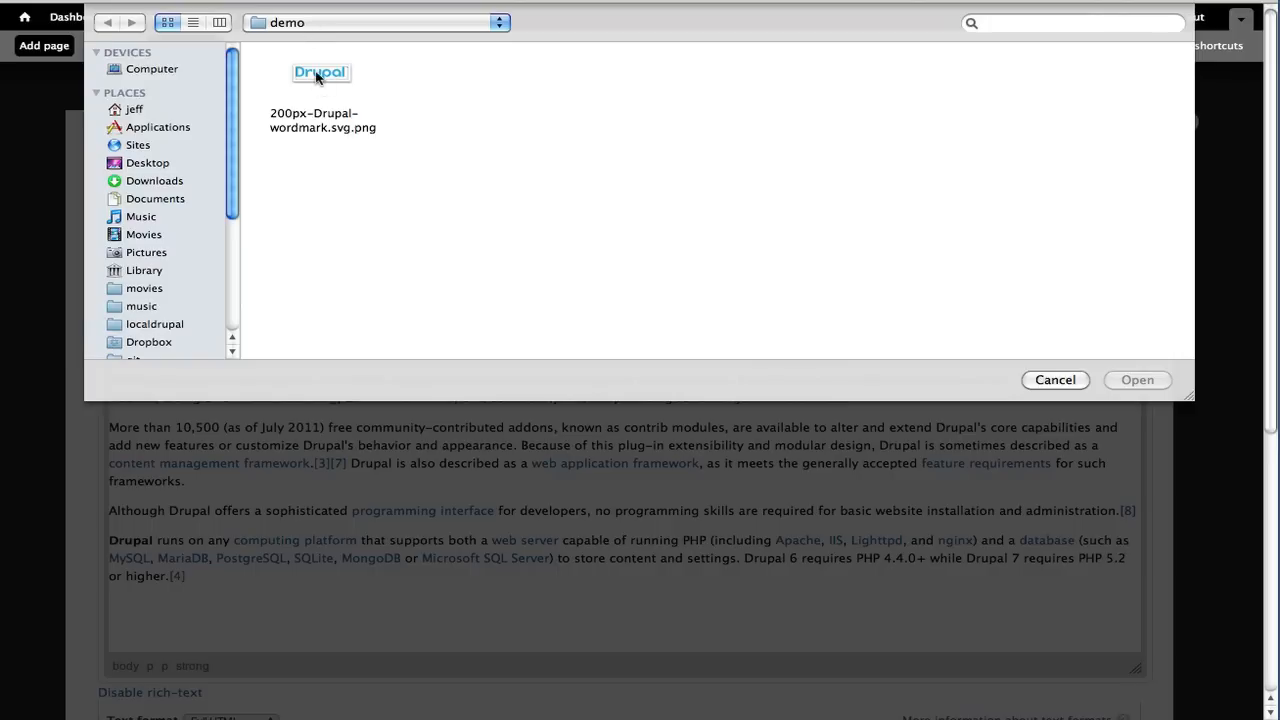
{"action": "double_click", "coordinate": [316, 78]}
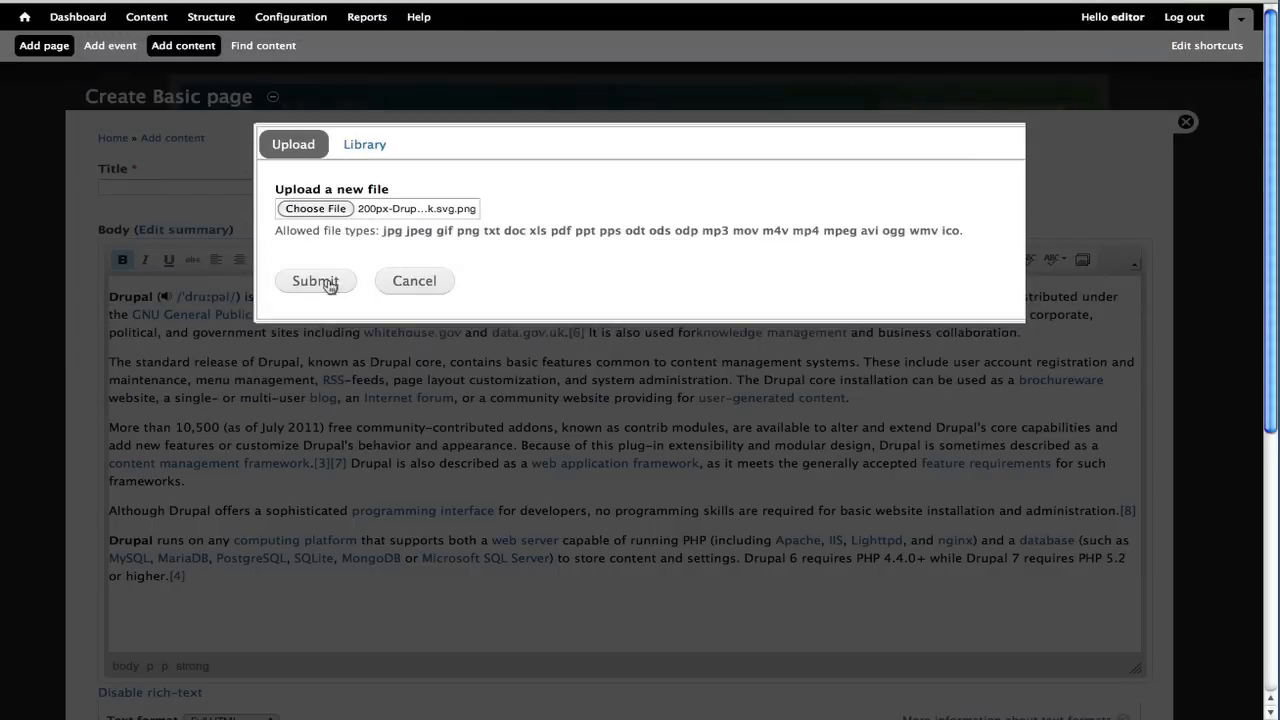
{"action": "left_click", "coordinate": [328, 281]}
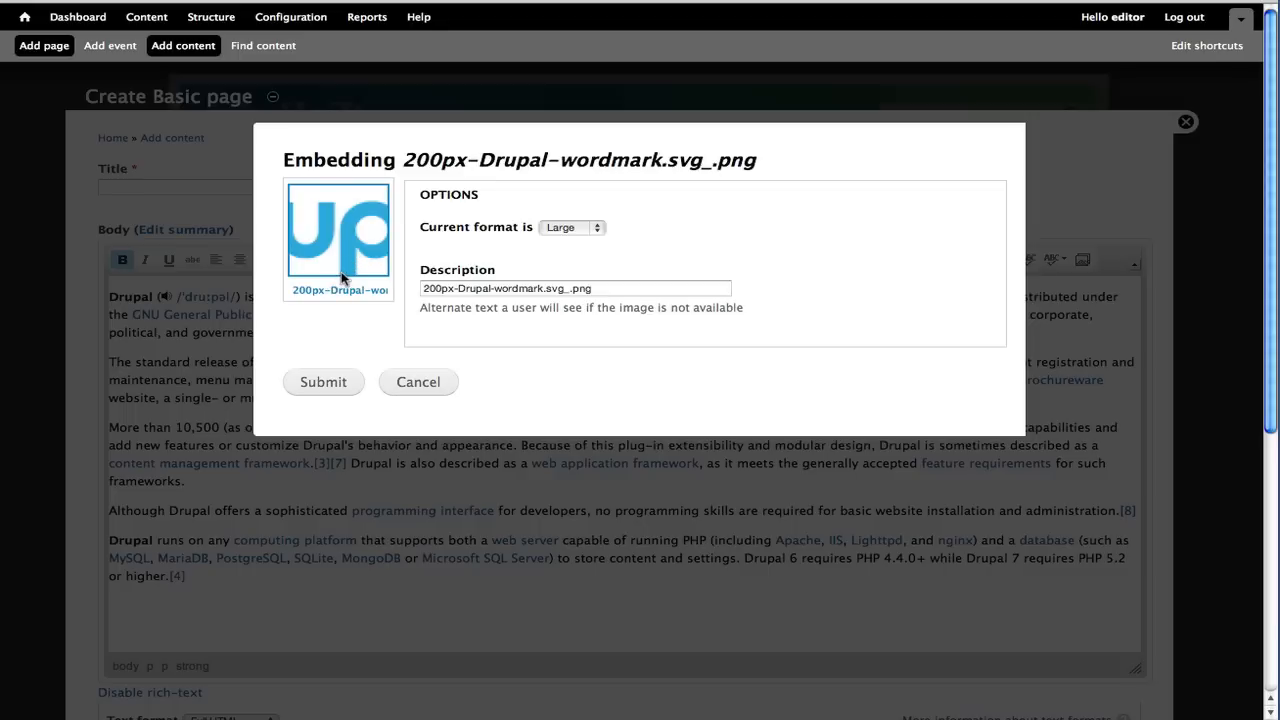
Embed the uploaded image in Original format with the description Drupal logo
{"action": "left_click", "coordinate": [582, 230]}
{"action": "left_click", "coordinate": [580, 230]}
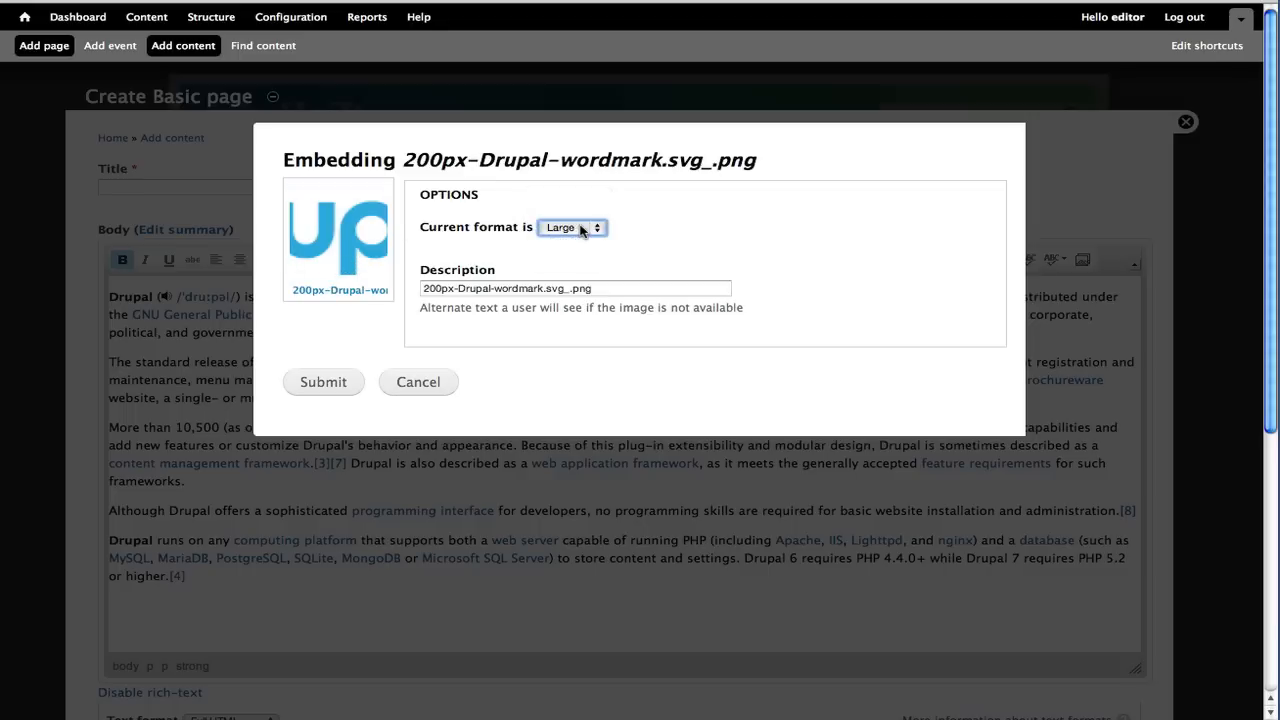
{"action": "left_click", "coordinate": [580, 230]}
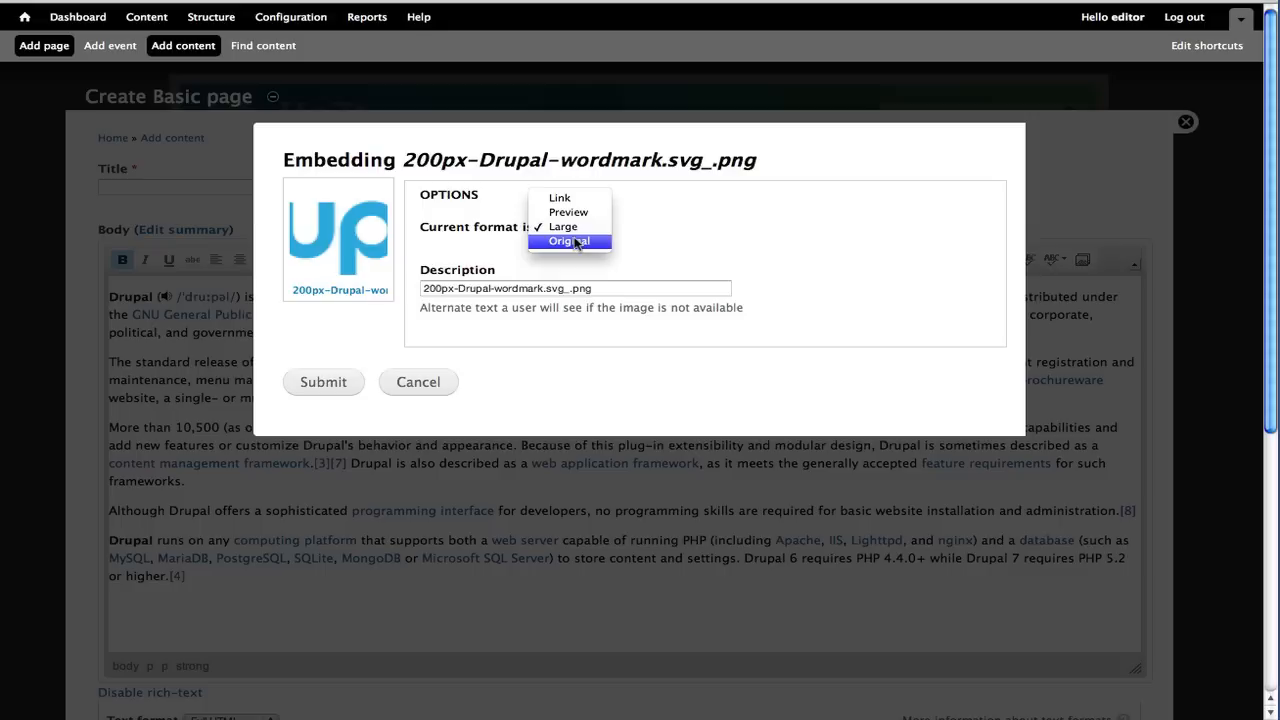
{"action": "left_click", "coordinate": [576, 243]}
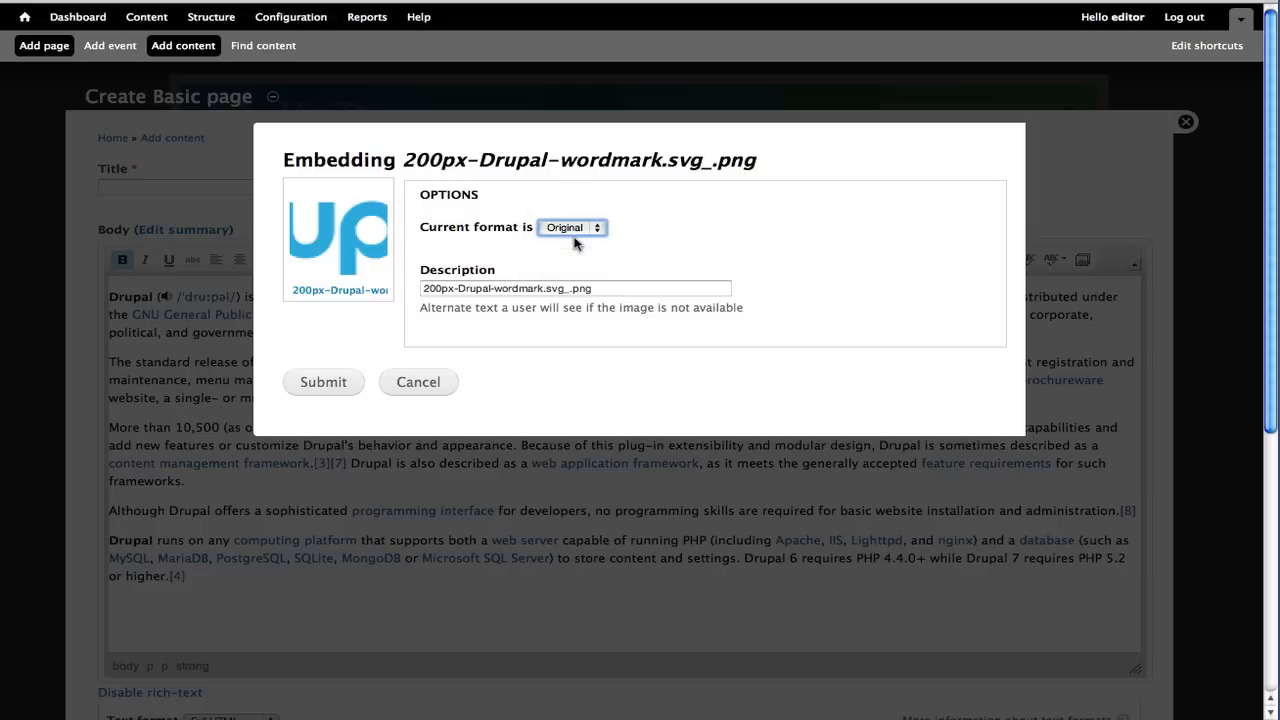
{"action": "triple_click", "coordinate": [561, 290]}
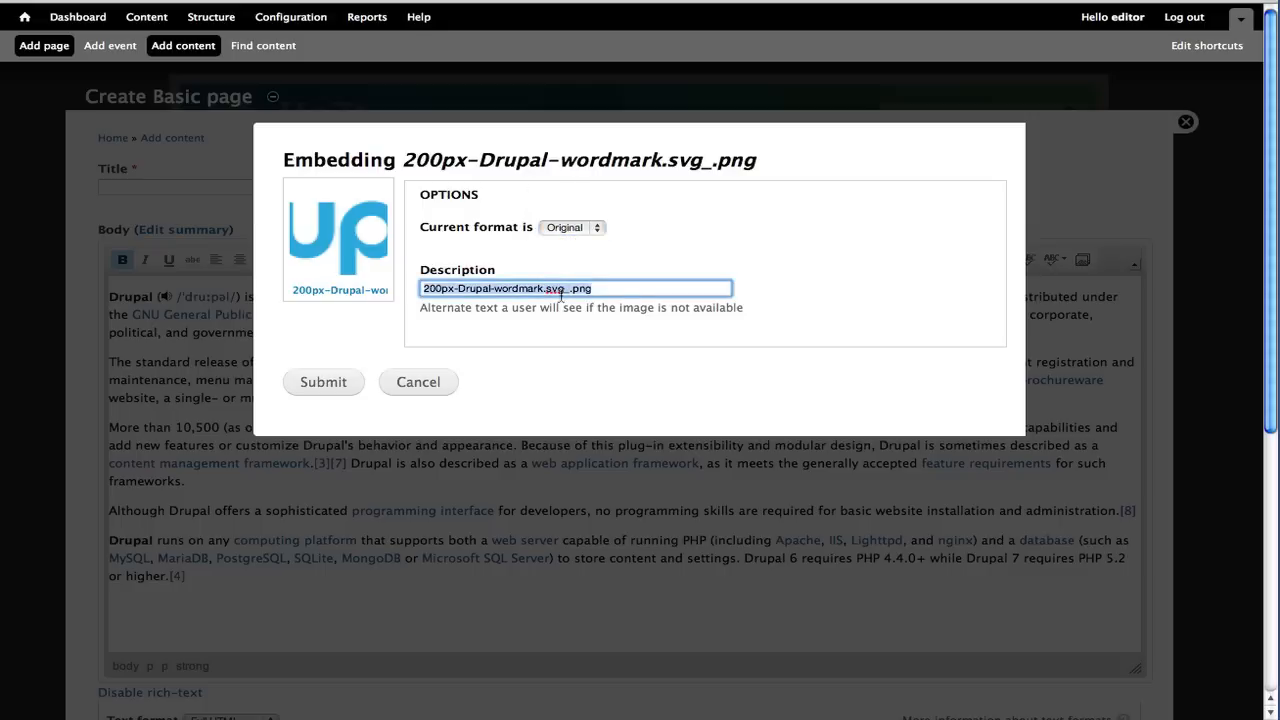
{"action": "type", "text": "Drupal logo"}
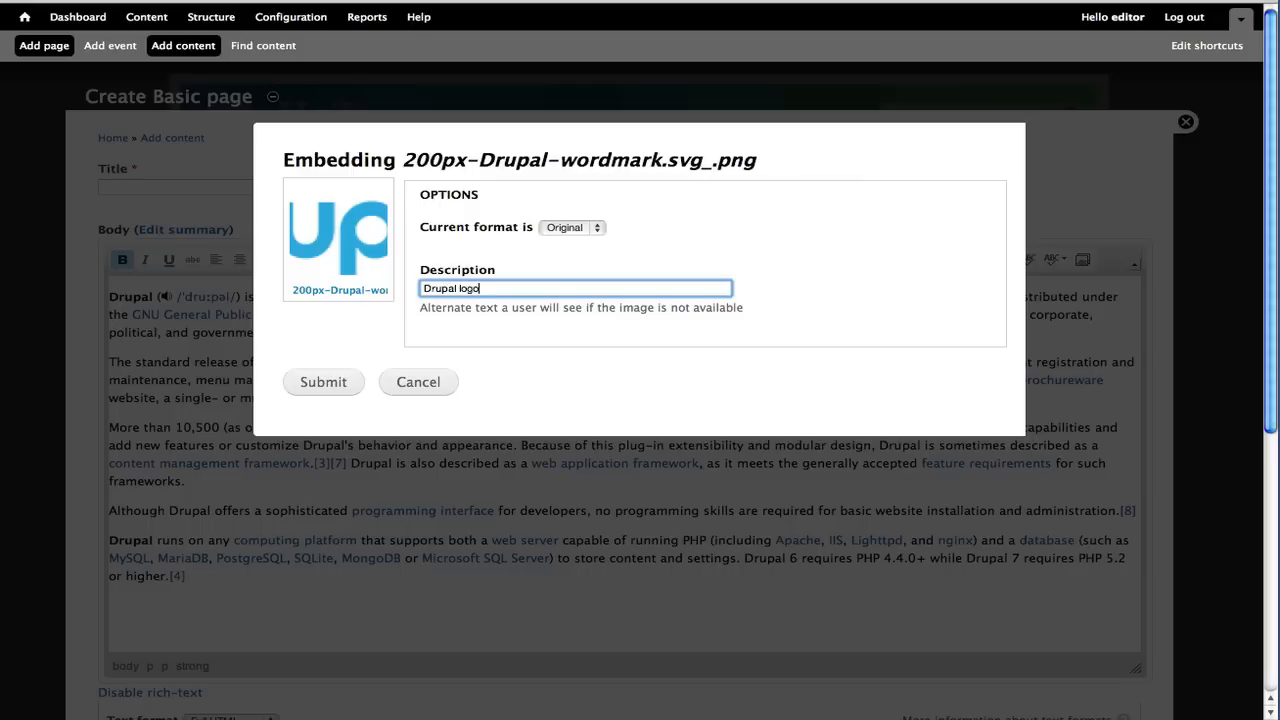
{"action": "left_click", "coordinate": [328, 394]}
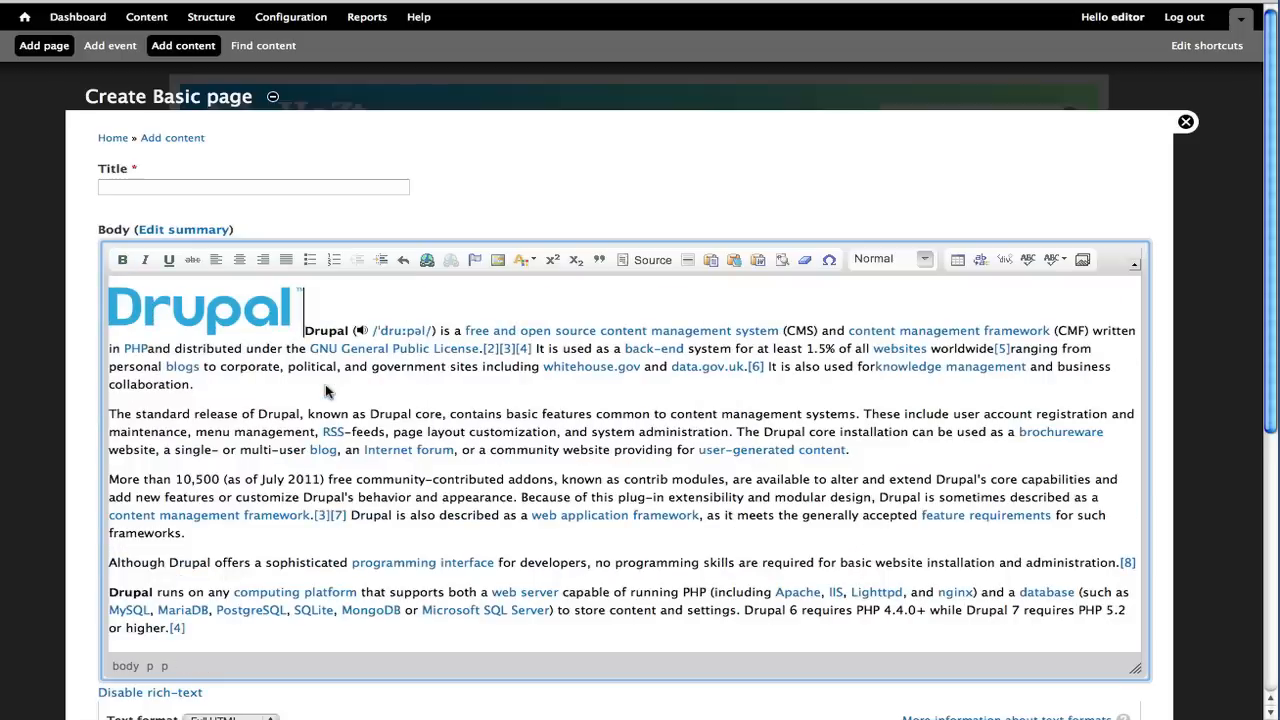
Set the logo's image properties to right alignment with horizontal spacing 10 and vertical spacing 5
{"action": "left_click", "coordinate": [191, 305]}
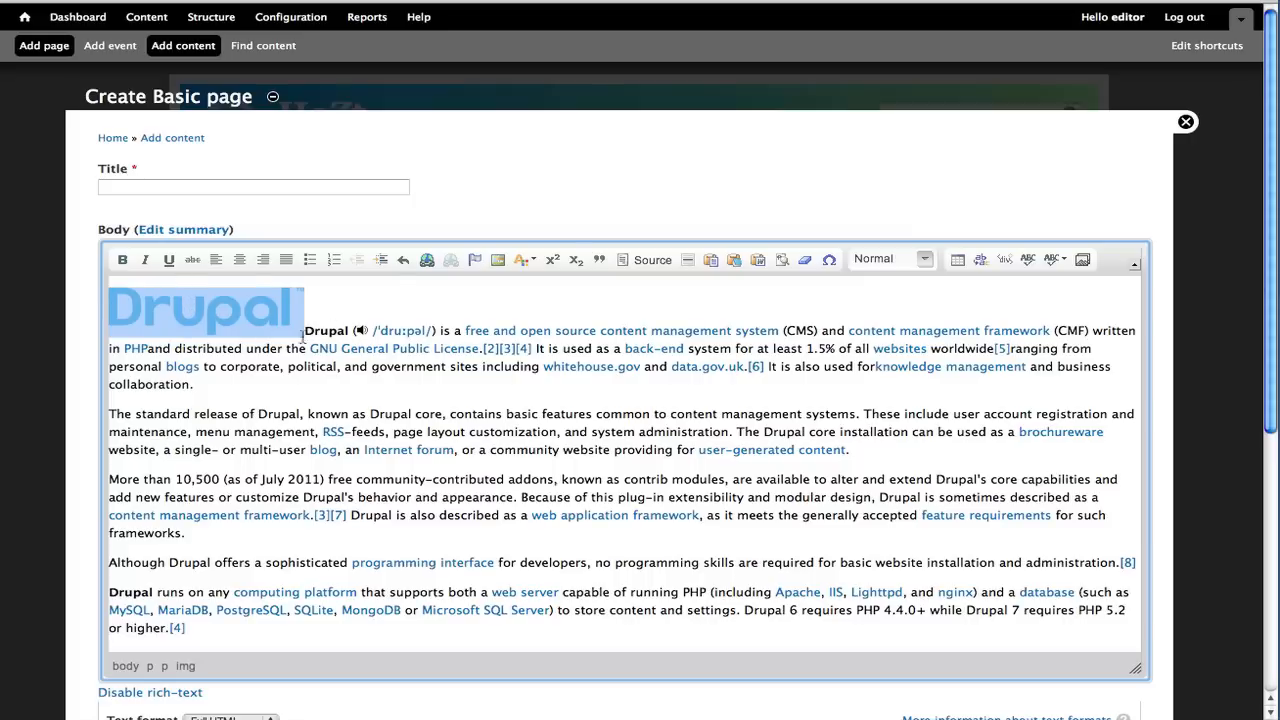
{"action": "left_click", "coordinate": [498, 261]}
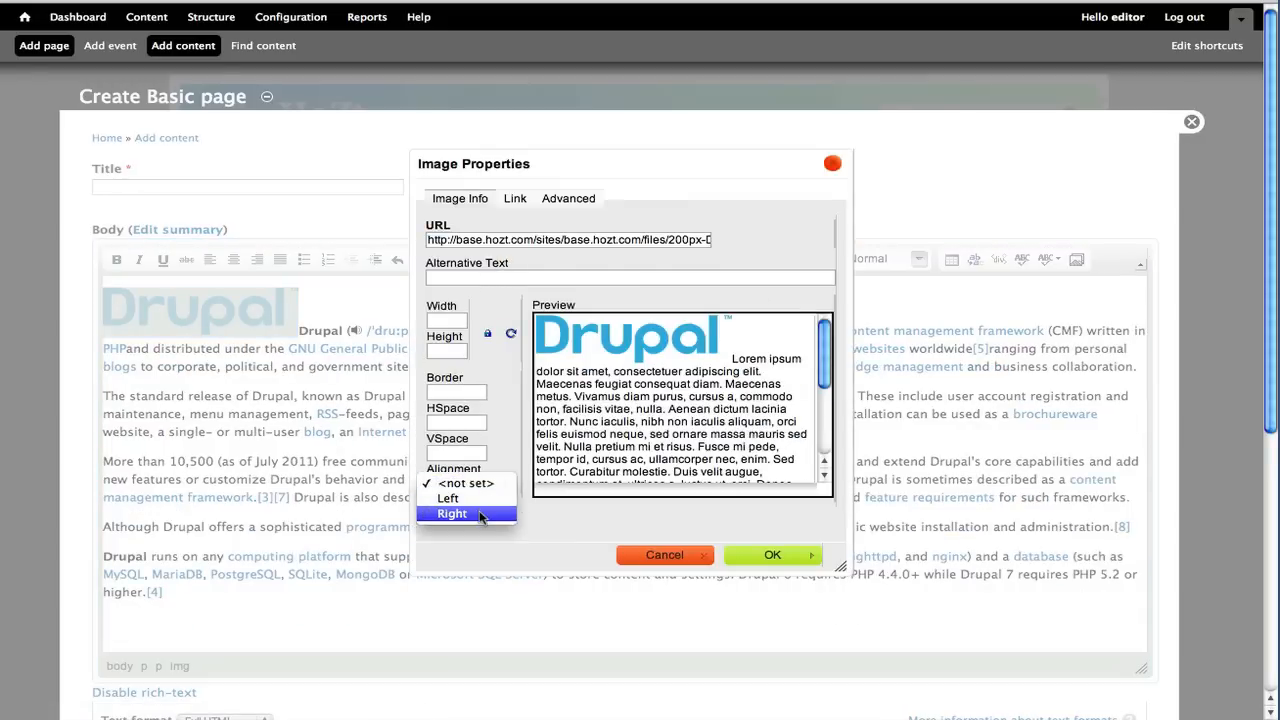
{"action": "left_click", "coordinate": [480, 513]}
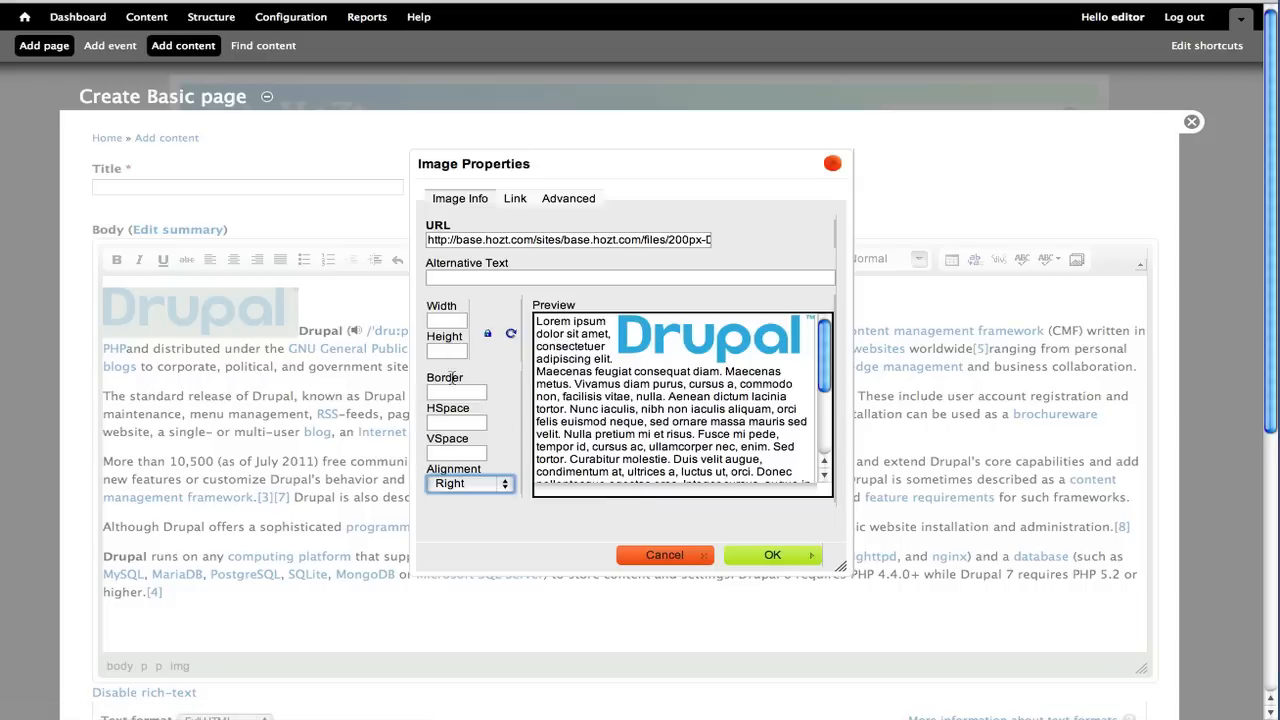
{"action": "left_click", "coordinate": [449, 423]}
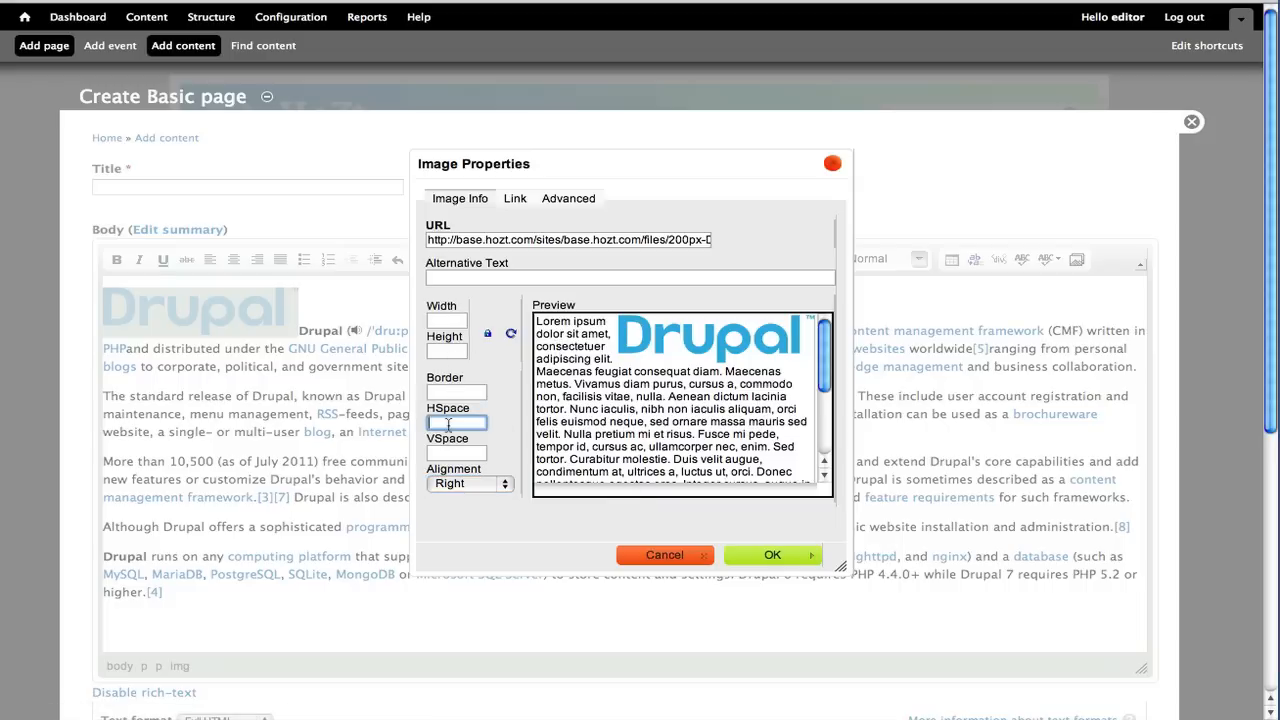
{"action": "type", "text": "10"}
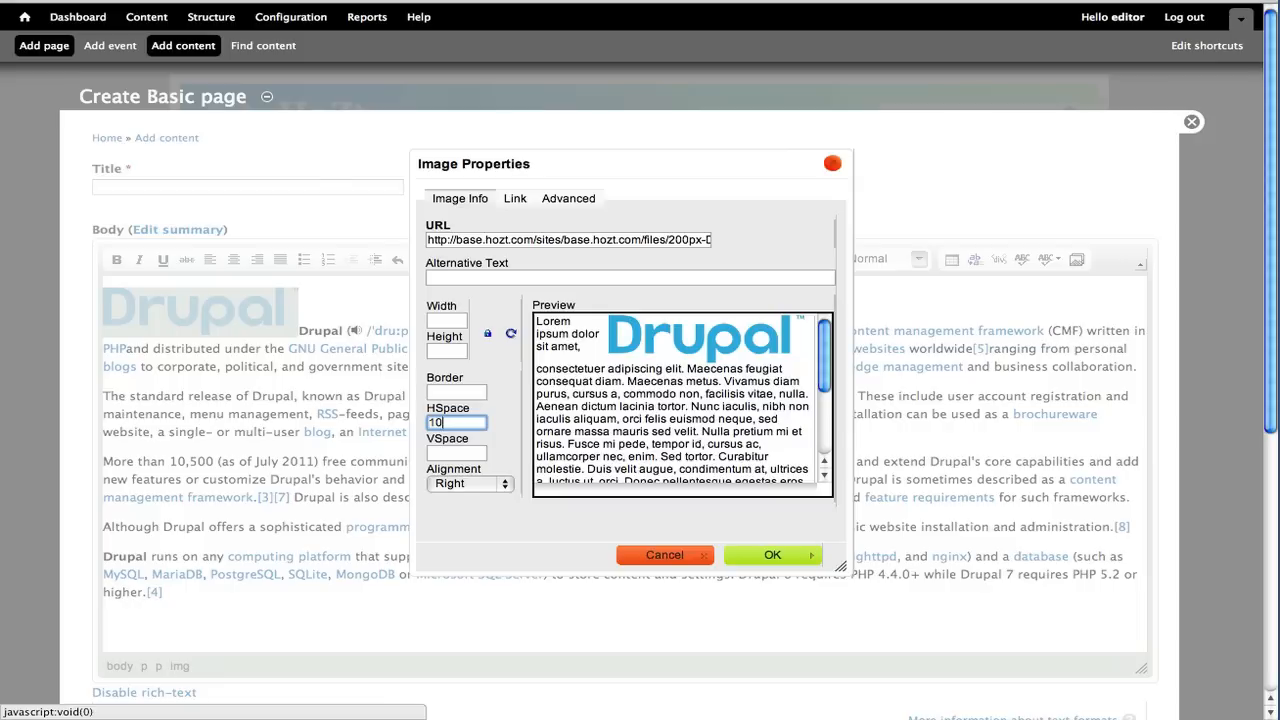
{"action": "left_click", "coordinate": [454, 453]}
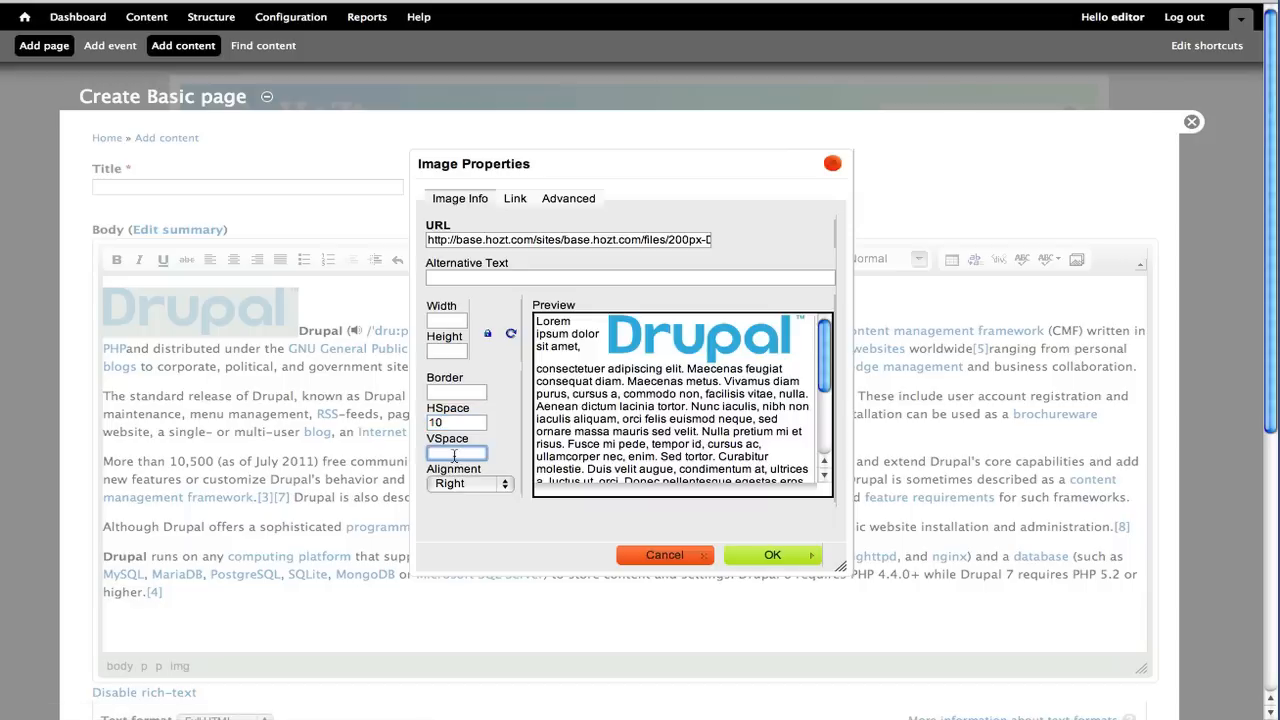
{"action": "type", "text": "5"}
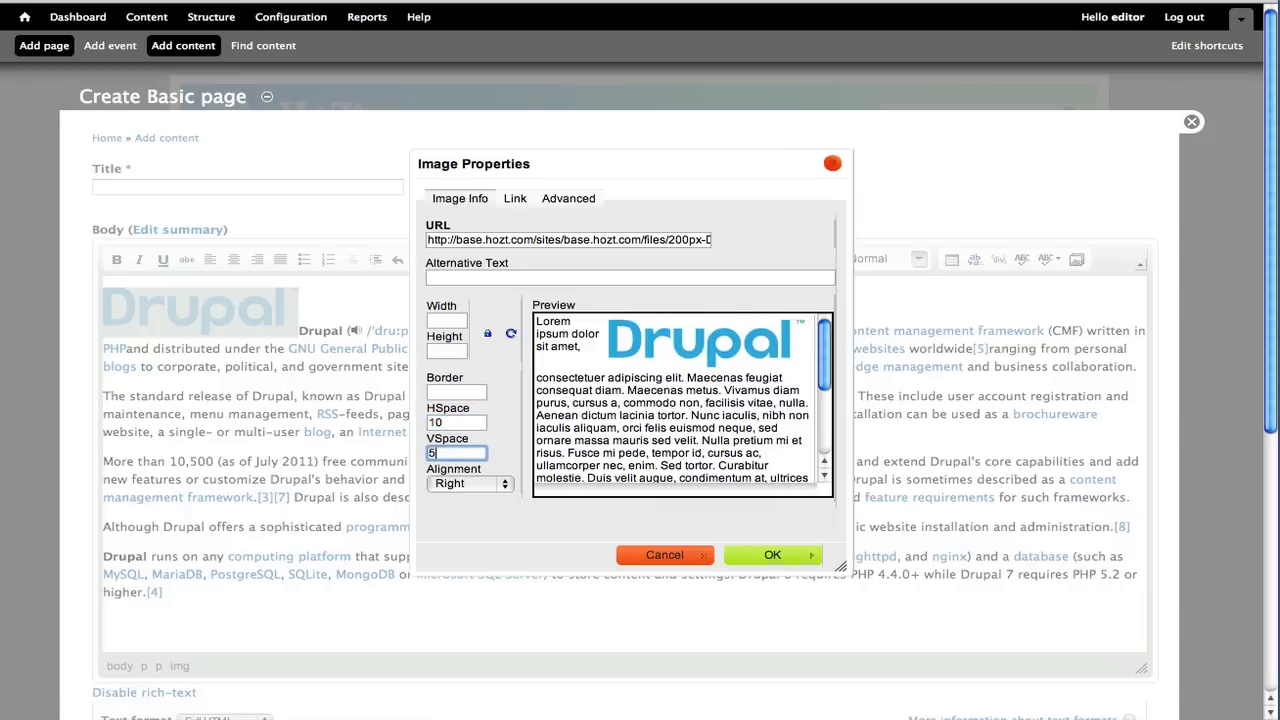
{"action": "left_click", "coordinate": [765, 557]}
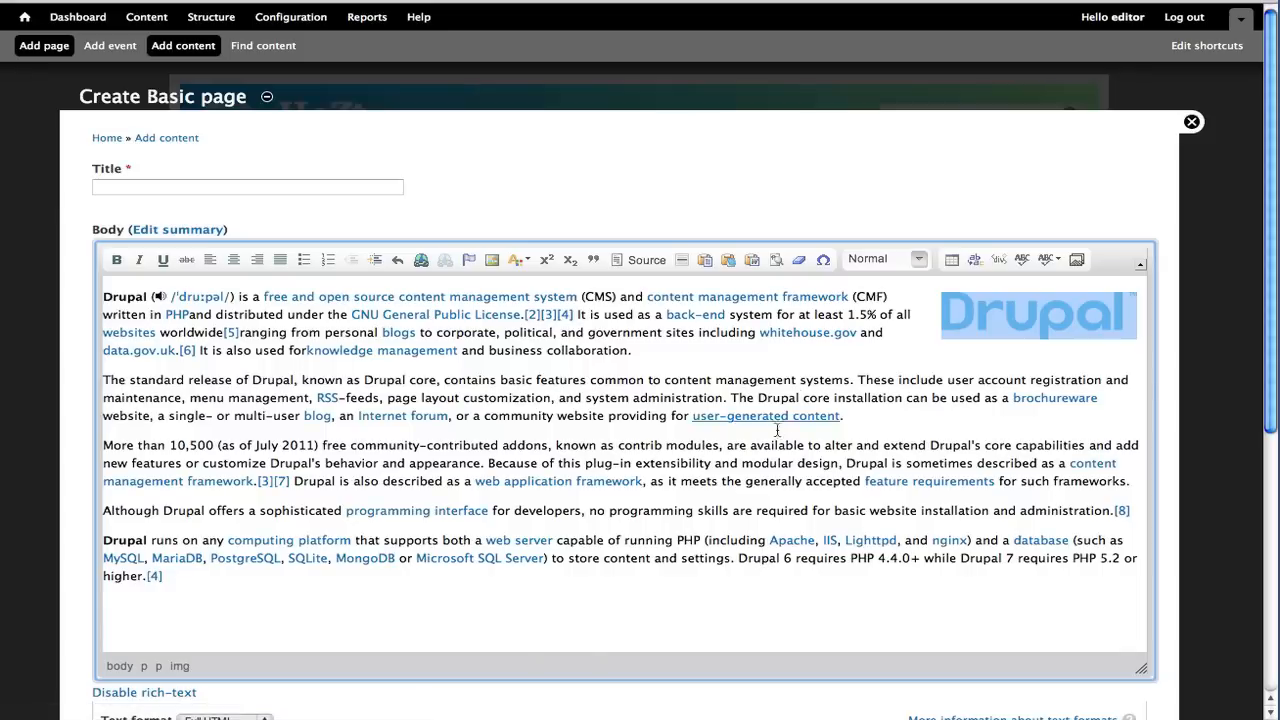
Enter About Drupal 7 as the page title
{"action": "left_click", "coordinate": [928, 373]}
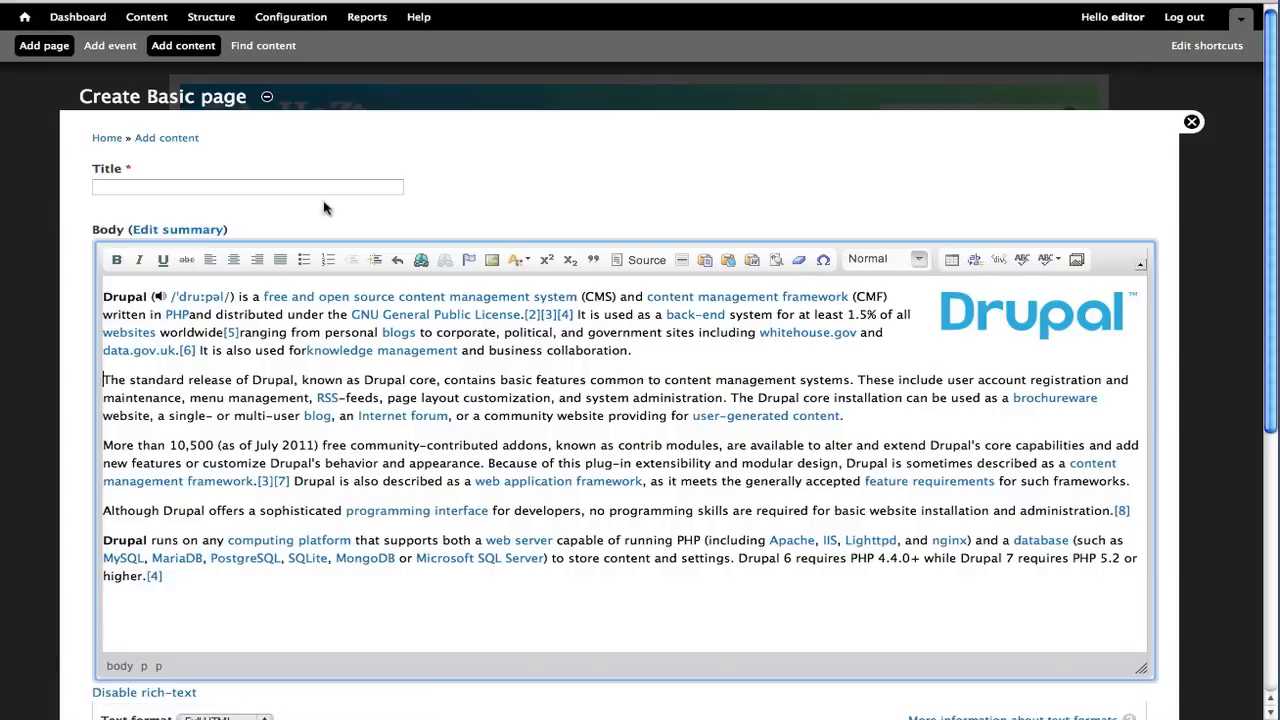
{"action": "left_click", "coordinate": [182, 187]}
{"action": "type", "text": "About "}
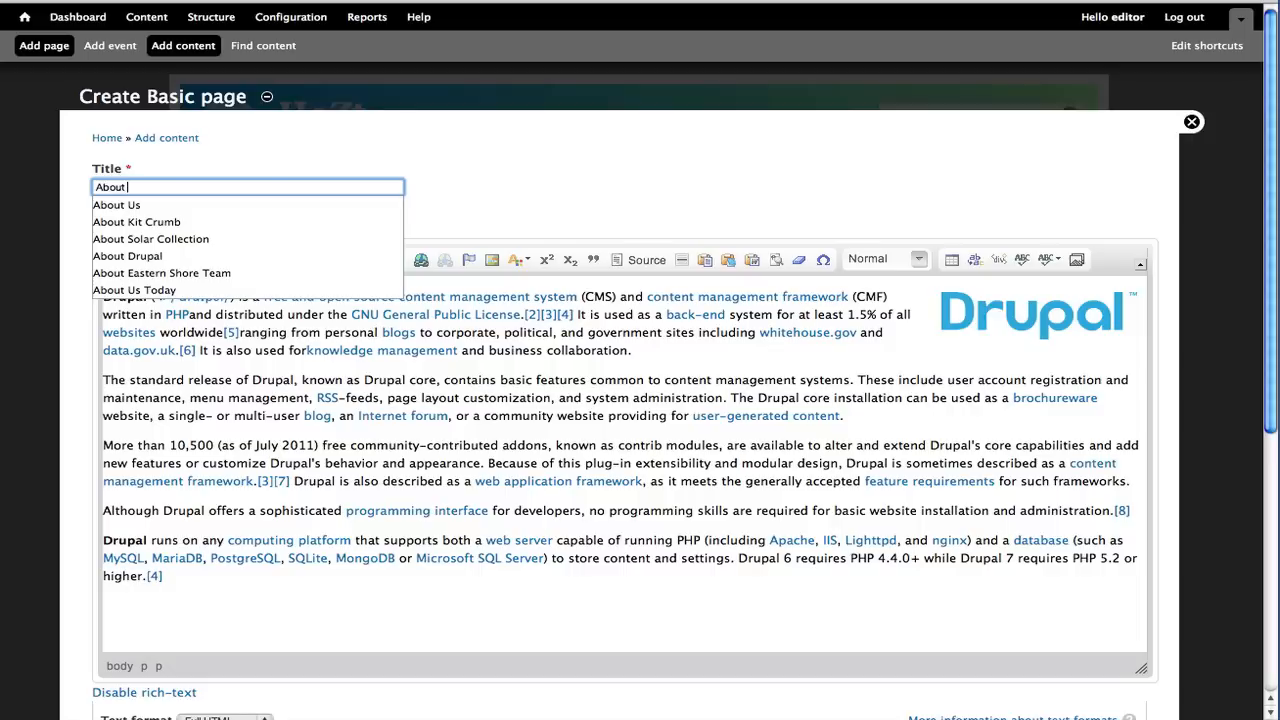
{"action": "type", "text": "Dripa"}
{"action": "key", "text": "BackSpace"}
{"action": "key", "text": "BackSpace"}
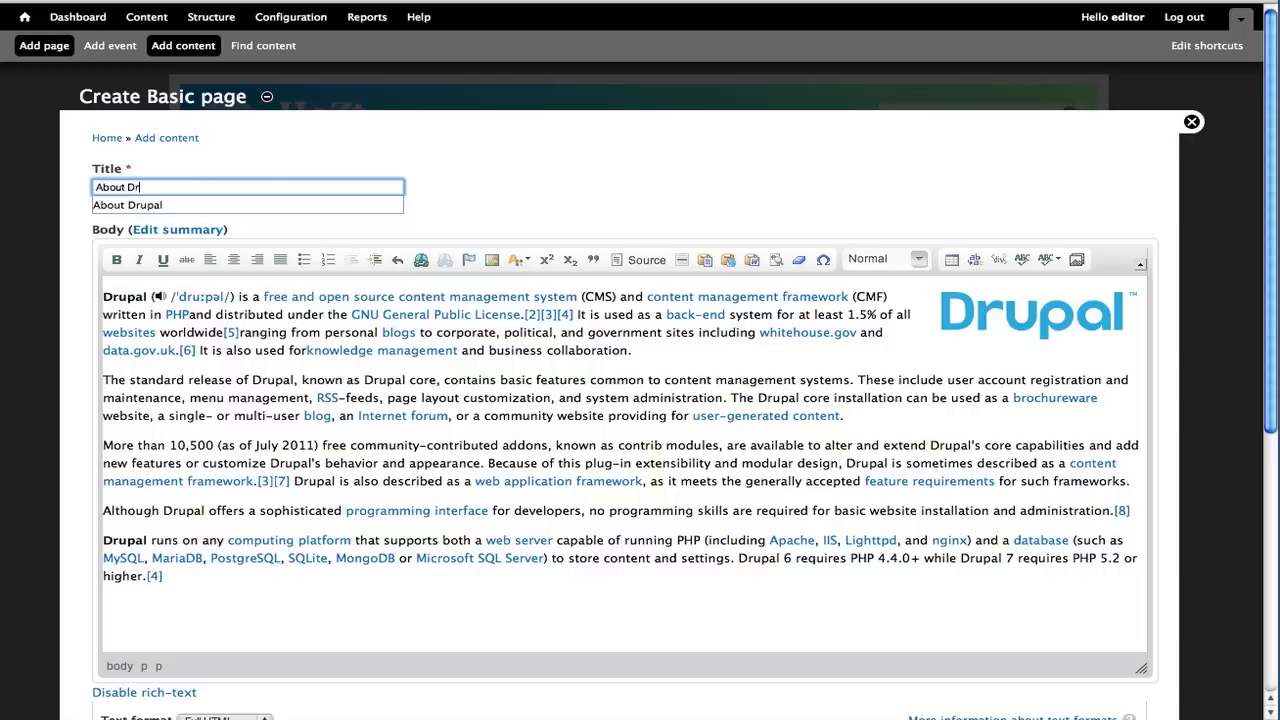
{"action": "type", "text": "upal 7"}
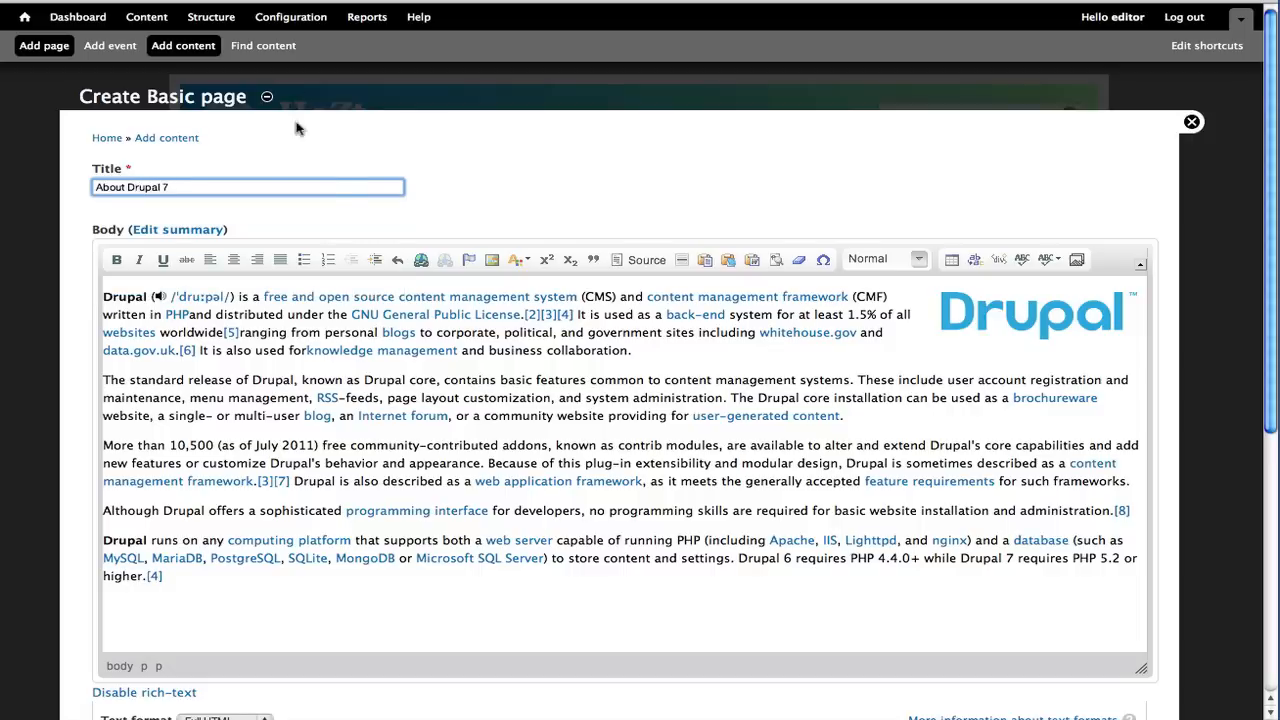
Review the body's text format options and the settings below the editor
{"action": "scroll", "coordinate": [349, 194], "scroll_direction": "down", "scroll_amount": 5}
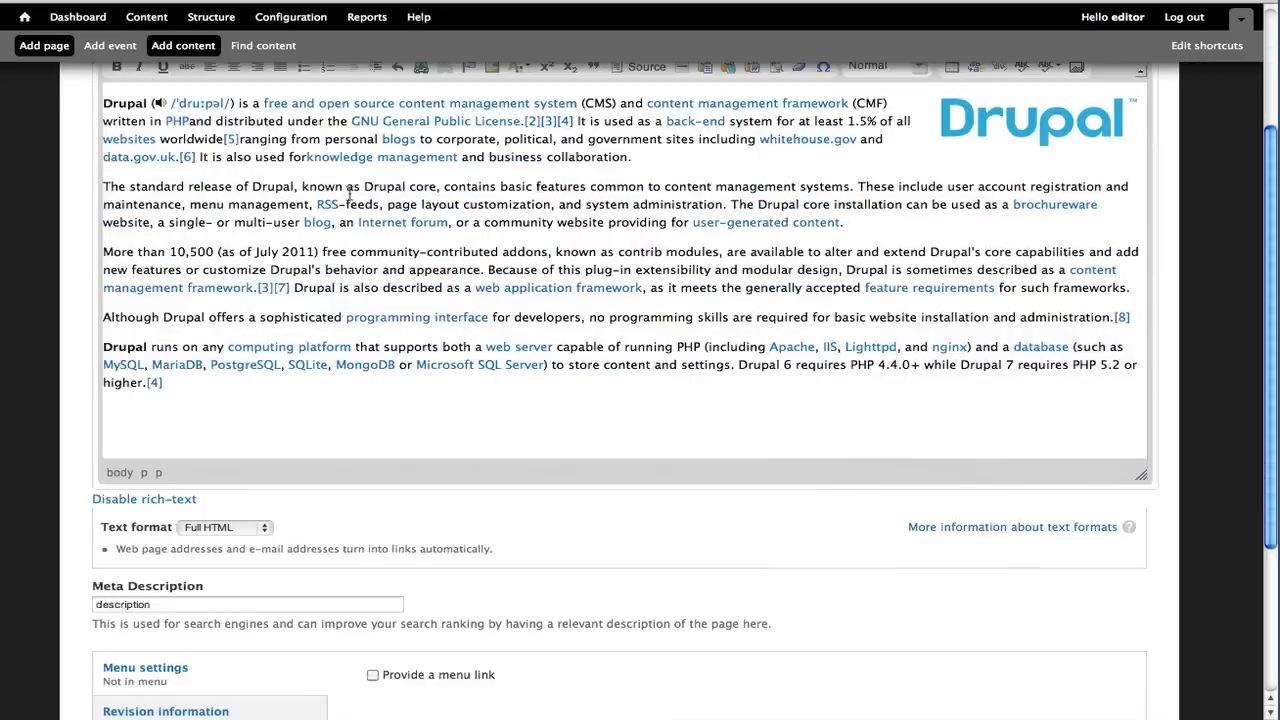
{"action": "scroll", "coordinate": [354, 268], "scroll_direction": "down", "scroll_amount": 2}
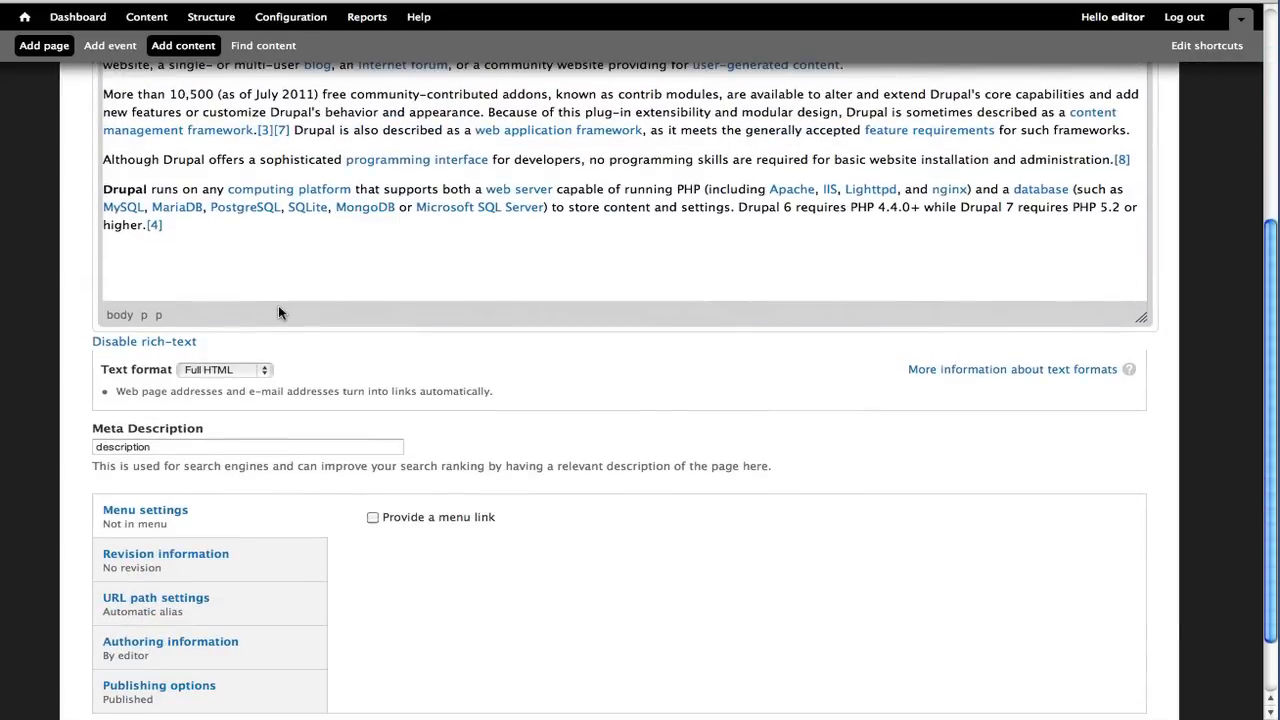
{"action": "scroll", "coordinate": [278, 305], "scroll_direction": "up", "scroll_amount": 4}
{"action": "scroll", "coordinate": [278, 305], "scroll_direction": "down", "scroll_amount": 2}
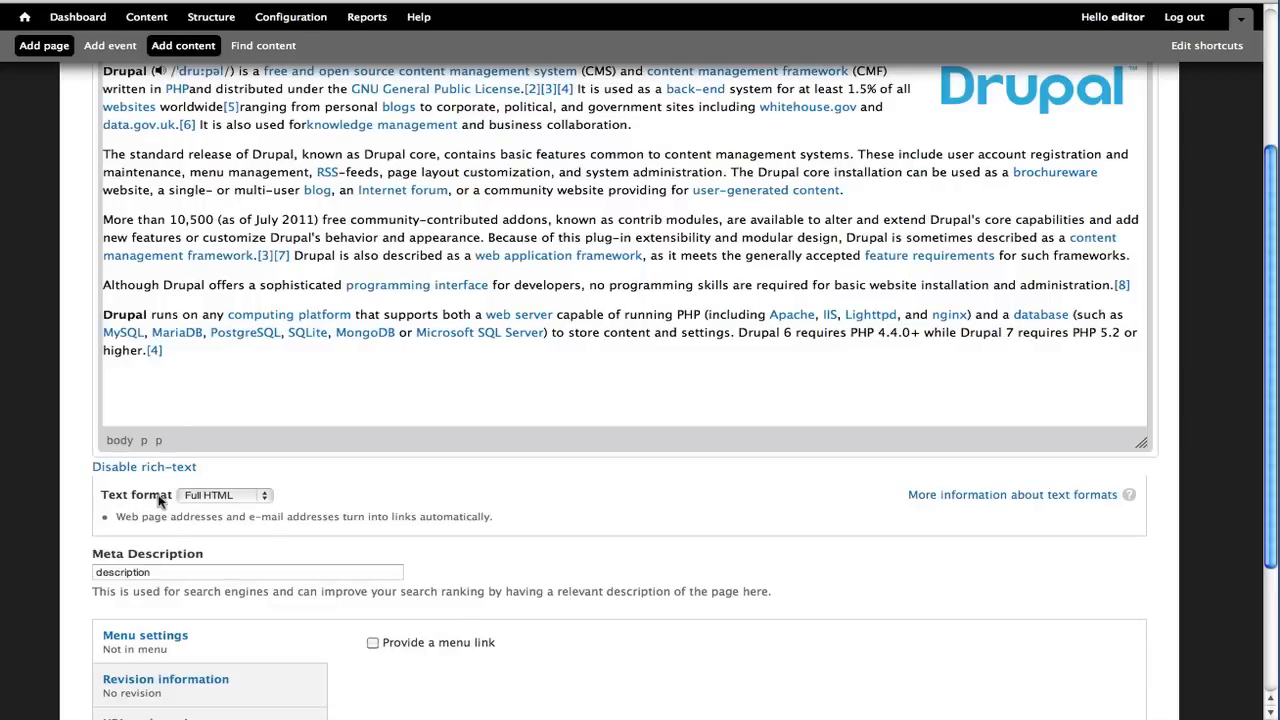
{"action": "left_click", "coordinate": [243, 496]}
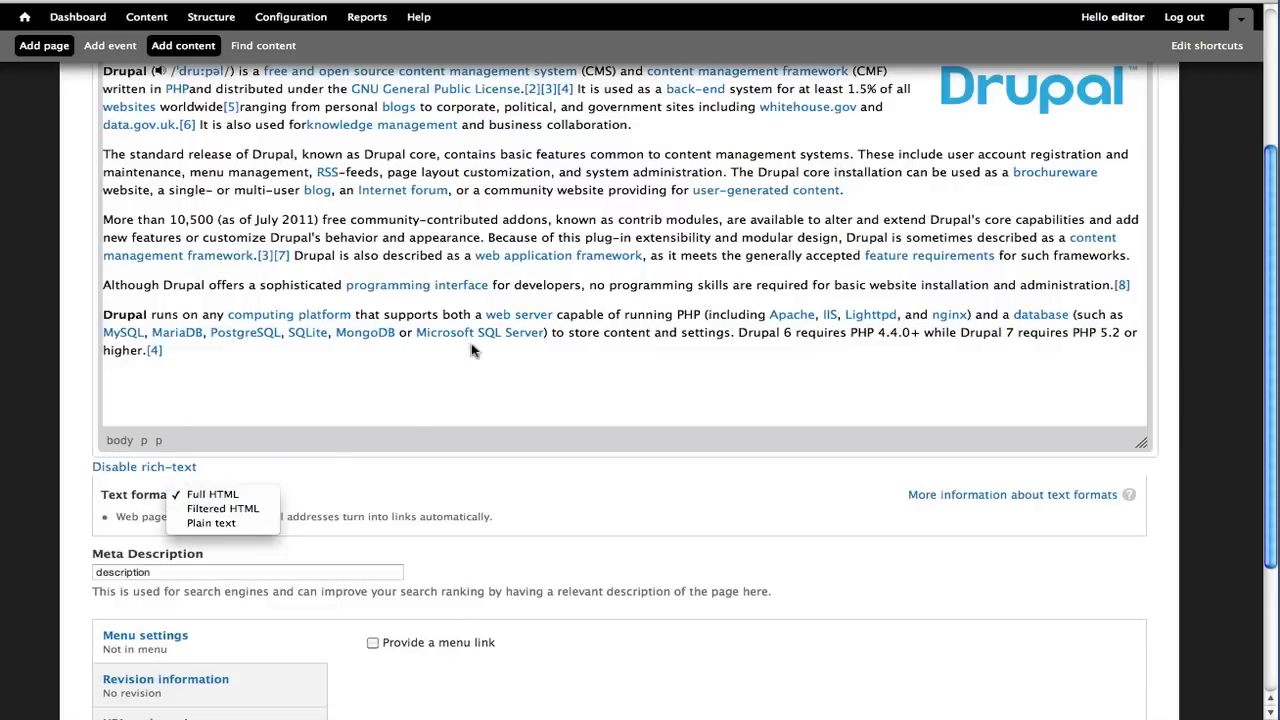
{"action": "left_click", "coordinate": [710, 419]}
{"action": "scroll", "coordinate": [575, 445], "scroll_direction": "up", "scroll_amount": 5}
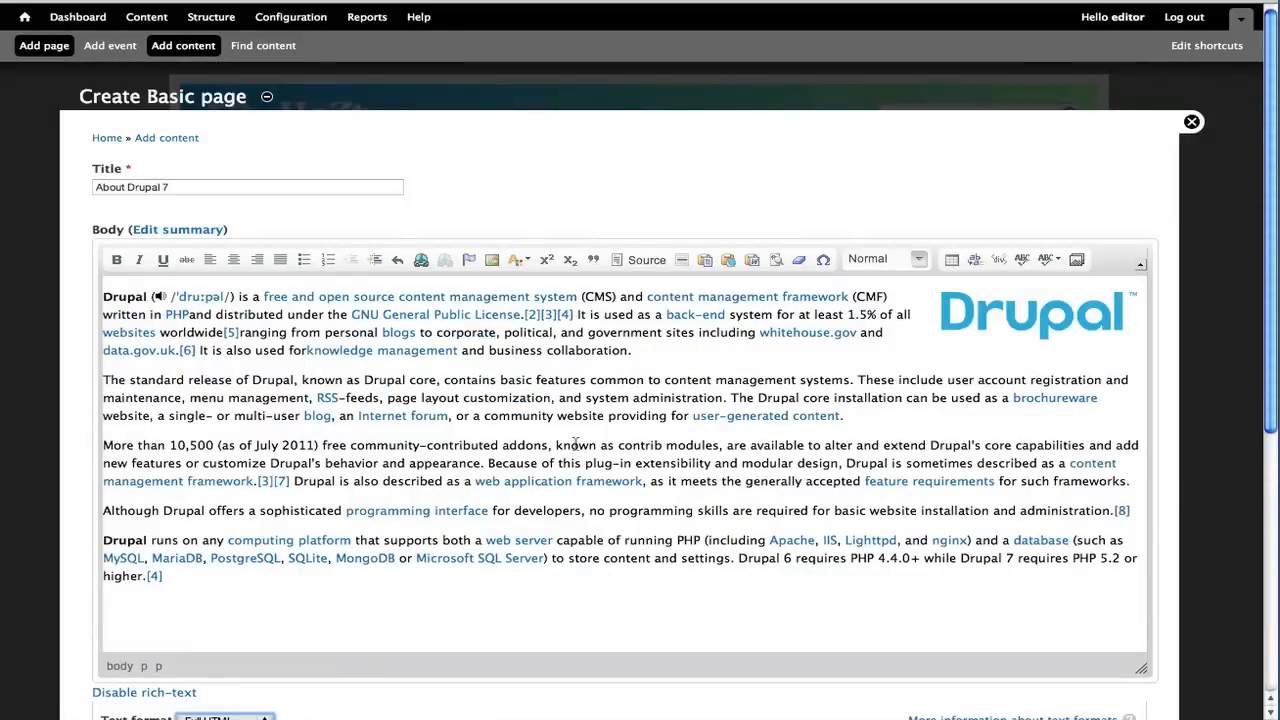
{"action": "scroll", "coordinate": [288, 272], "scroll_direction": "down", "scroll_amount": 3}
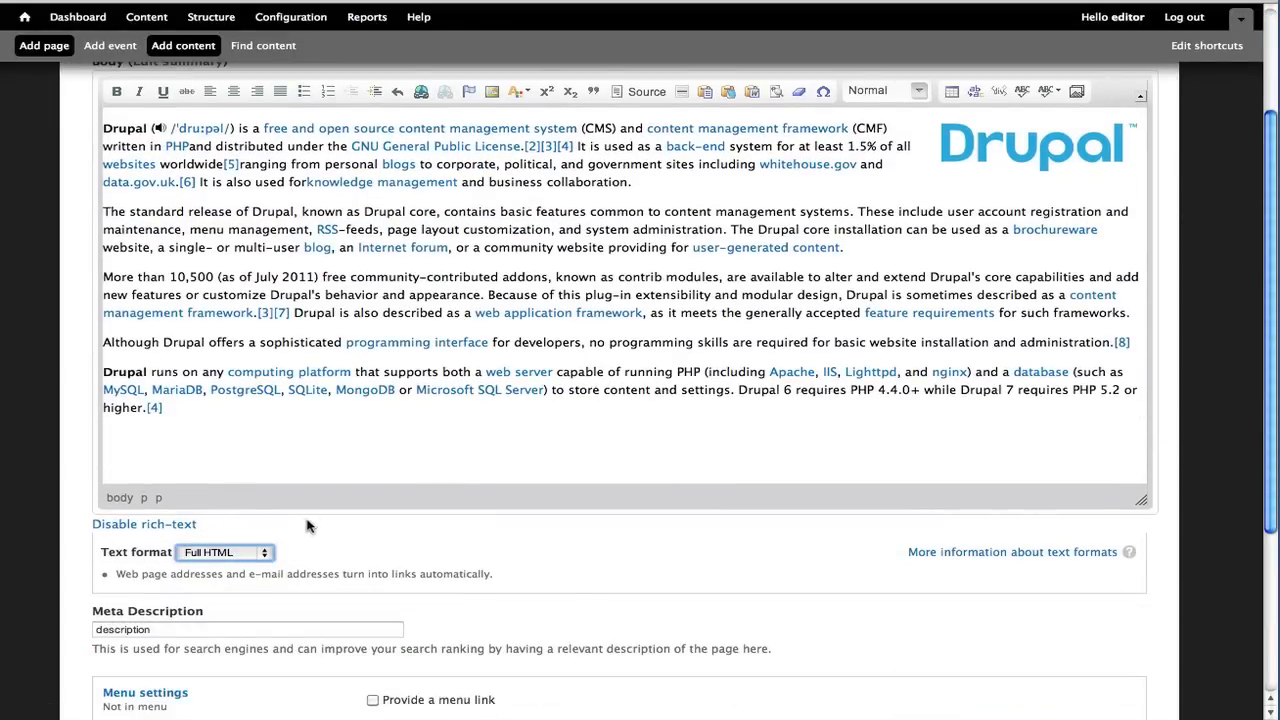
{"action": "scroll", "coordinate": [316, 520], "scroll_direction": "up", "scroll_amount": 3}
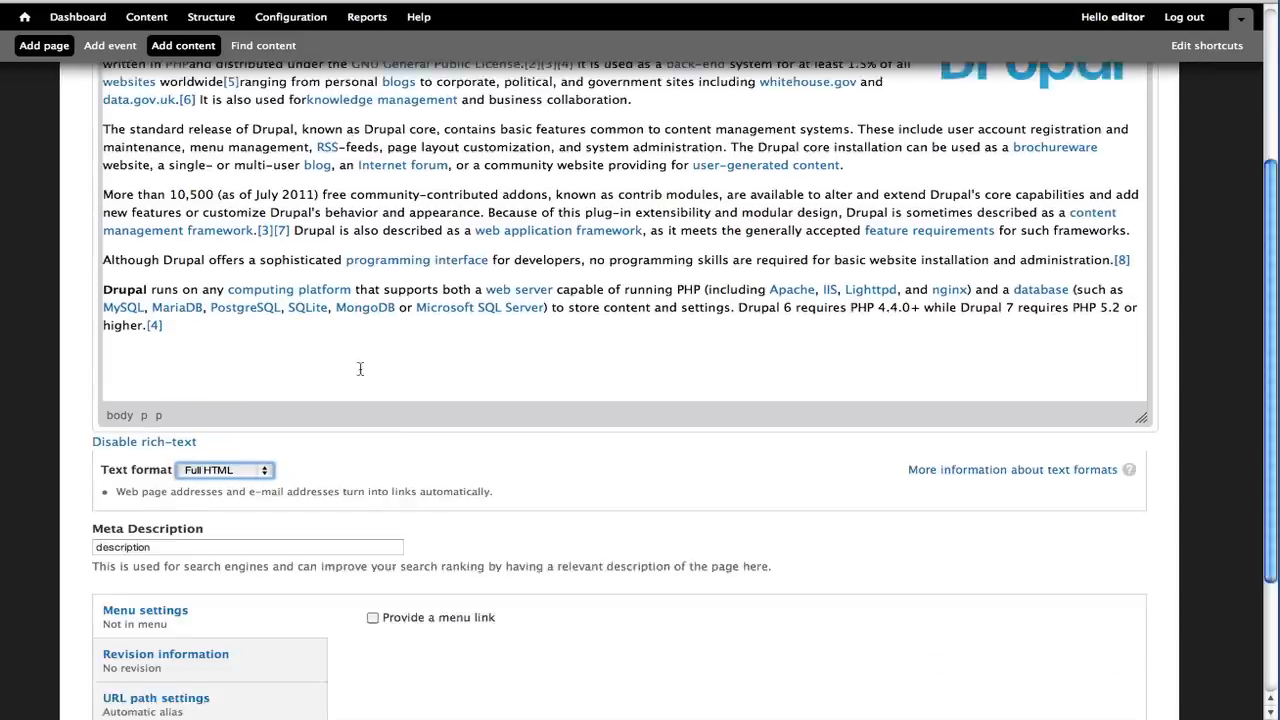
{"action": "scroll", "coordinate": [358, 366], "scroll_direction": "down", "scroll_amount": 7}
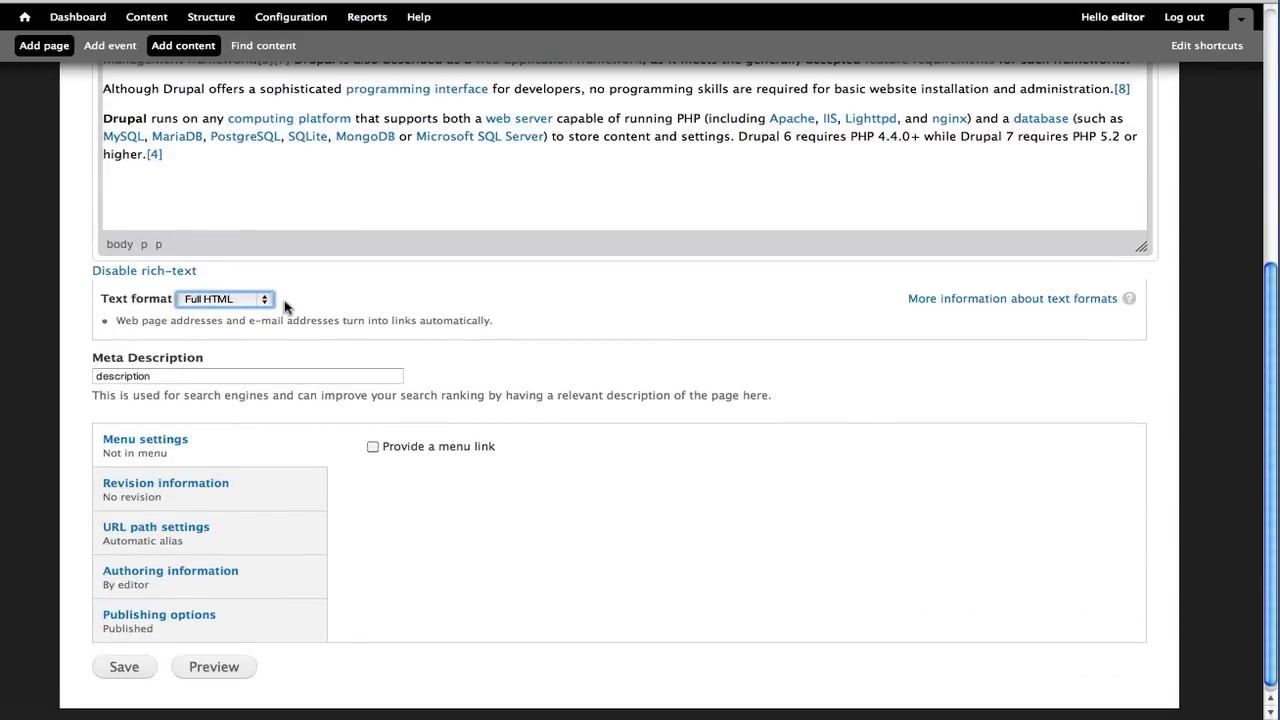
Switch the body text format through Filtered HTML and Plain text and back to Full HTML
{"action": "left_click", "coordinate": [258, 296]}
{"action": "left_click", "coordinate": [250, 312]}
{"action": "scroll", "coordinate": [402, 318], "scroll_direction": "up", "scroll_amount": 2}
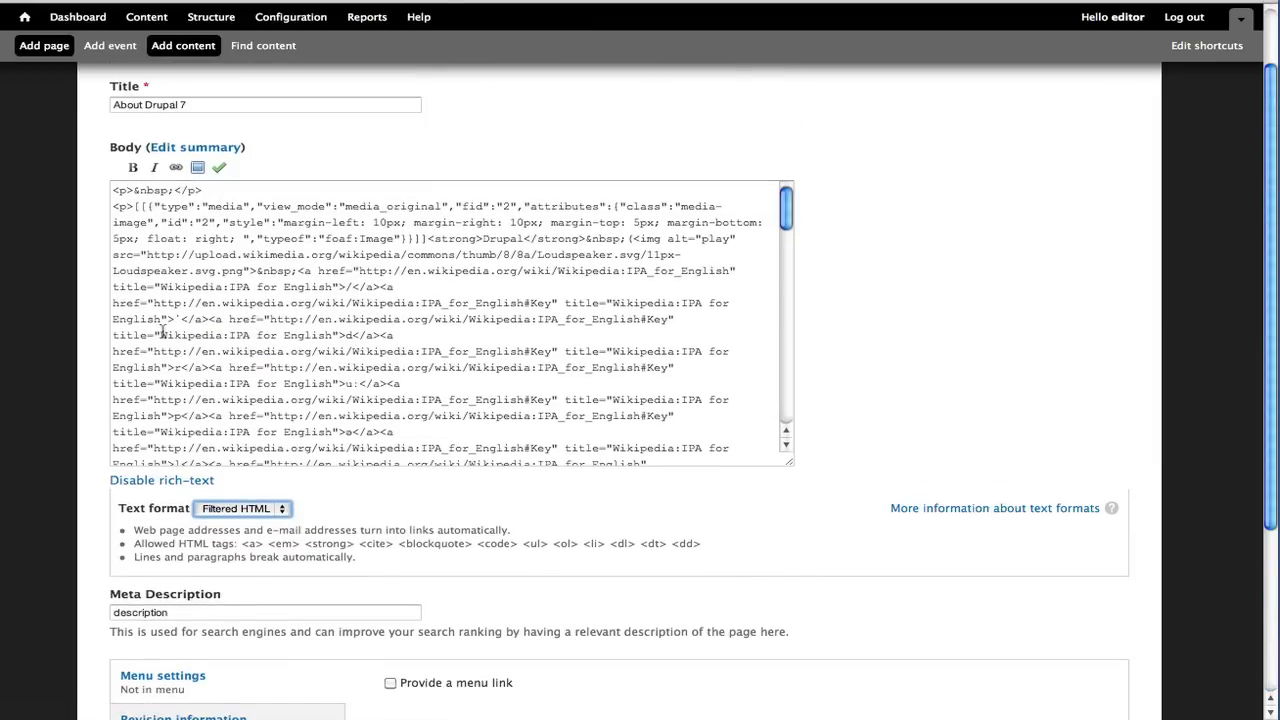
{"action": "left_click", "coordinate": [213, 509]}
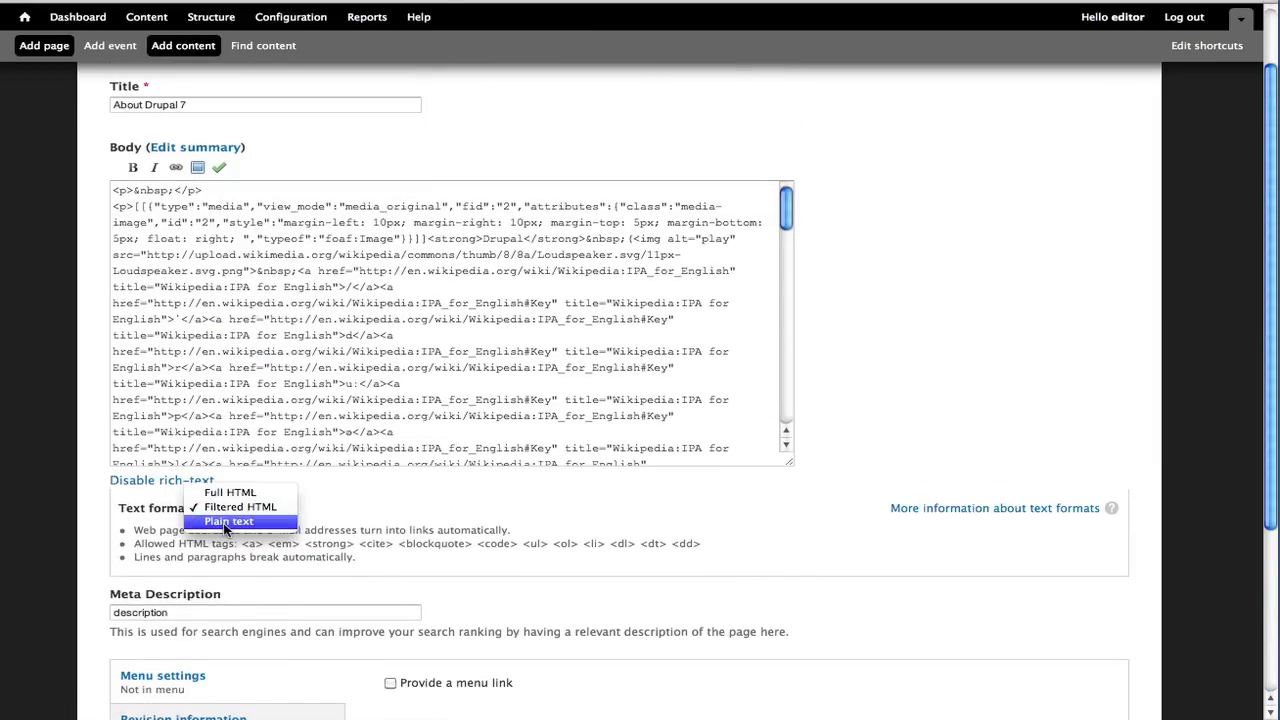
{"action": "left_click", "coordinate": [226, 520]}
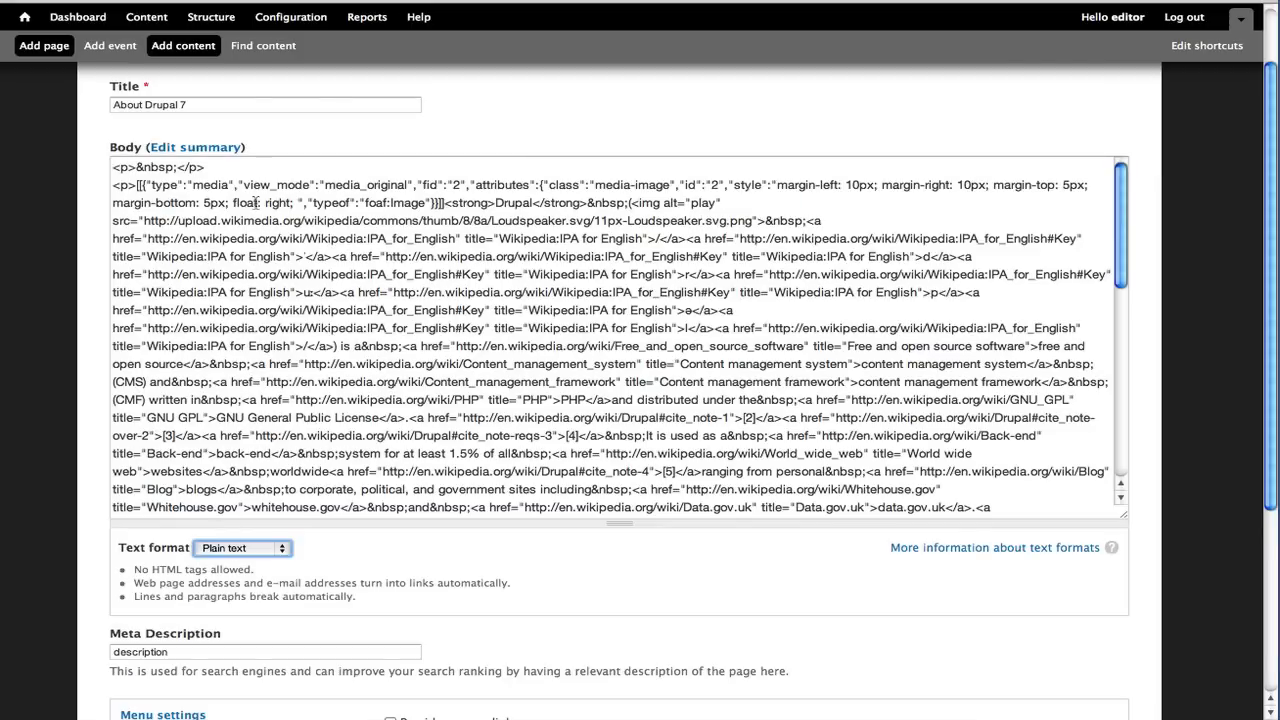
{"action": "left_click", "coordinate": [264, 548]}
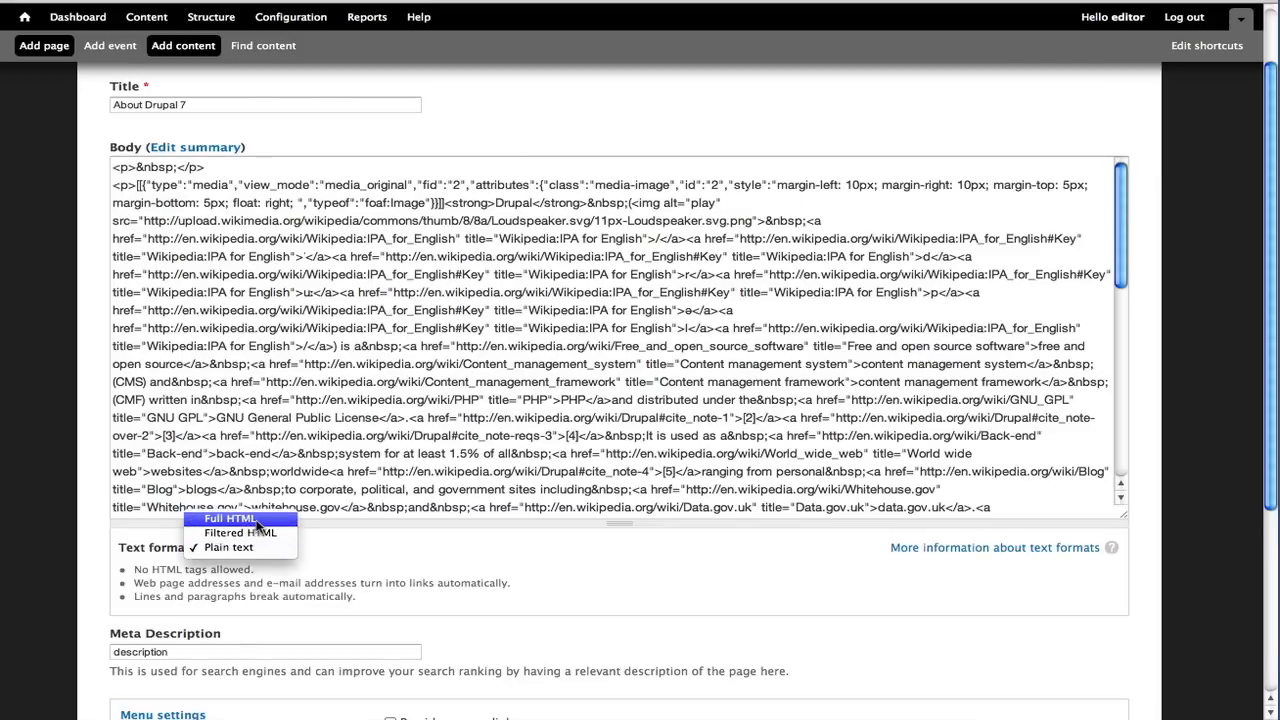
{"action": "left_click", "coordinate": [230, 519]}
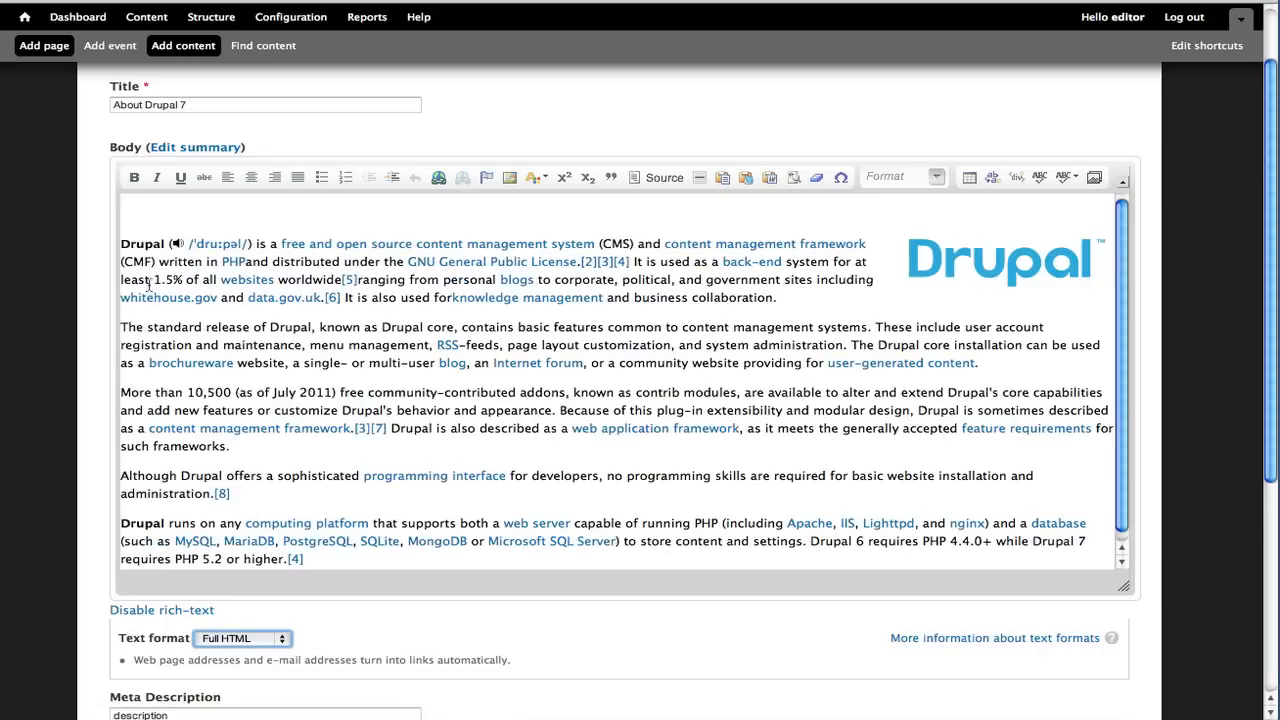
Try deleting the empty paragraph above the first paragraph, then undo the deletion
{"action": "left_click", "coordinate": [121, 244]}
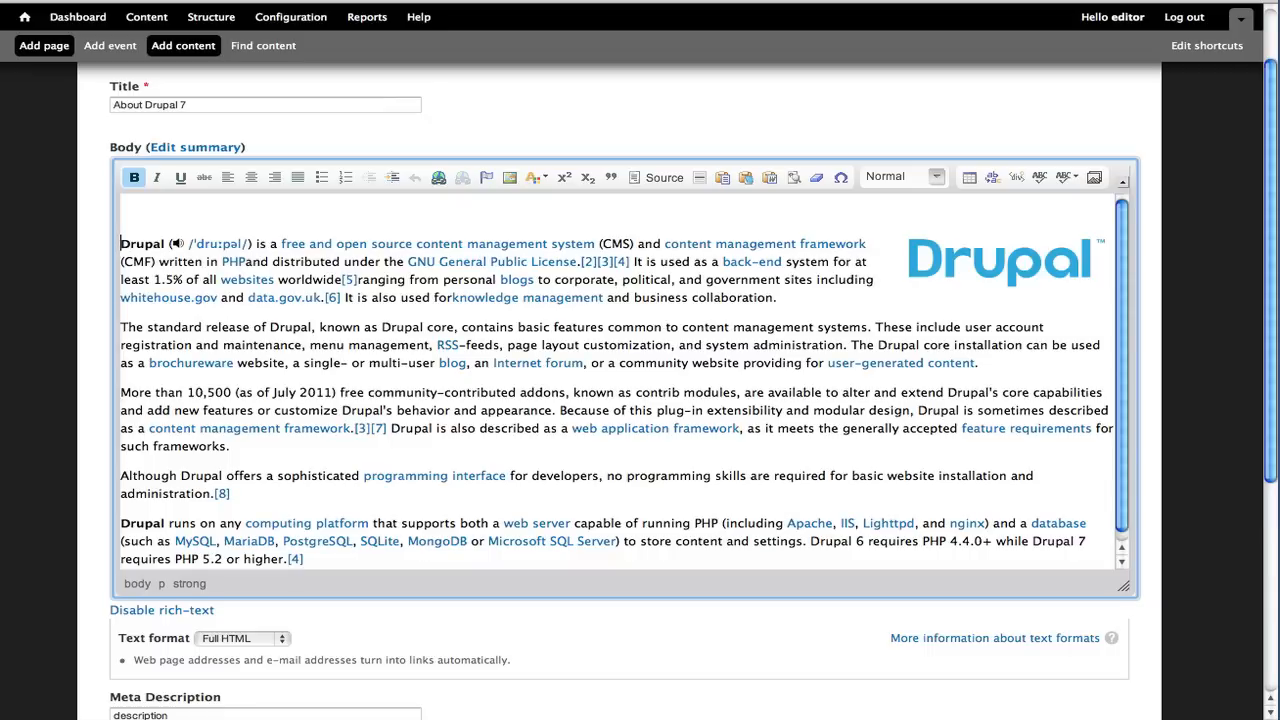
{"action": "key", "text": "Right"}
{"action": "left_click", "coordinate": [146, 214]}
{"action": "key", "text": "Delete"}
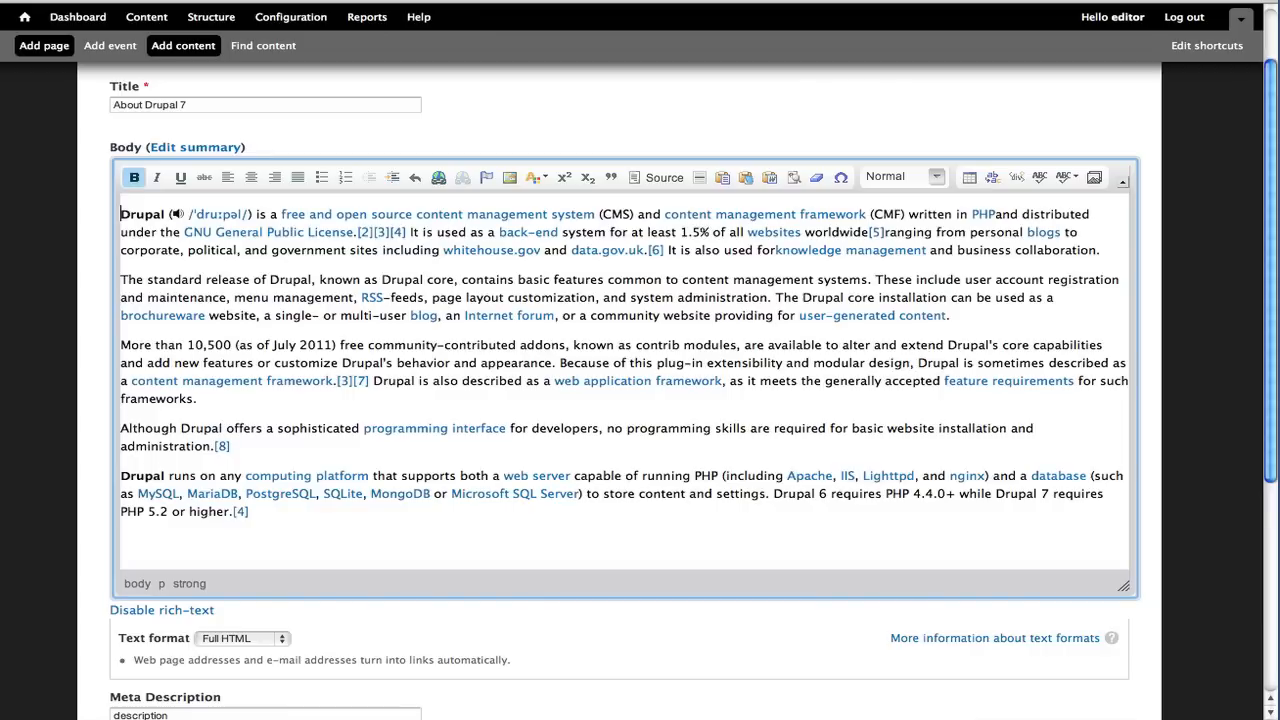
{"action": "key", "text": "ctrl+z"}
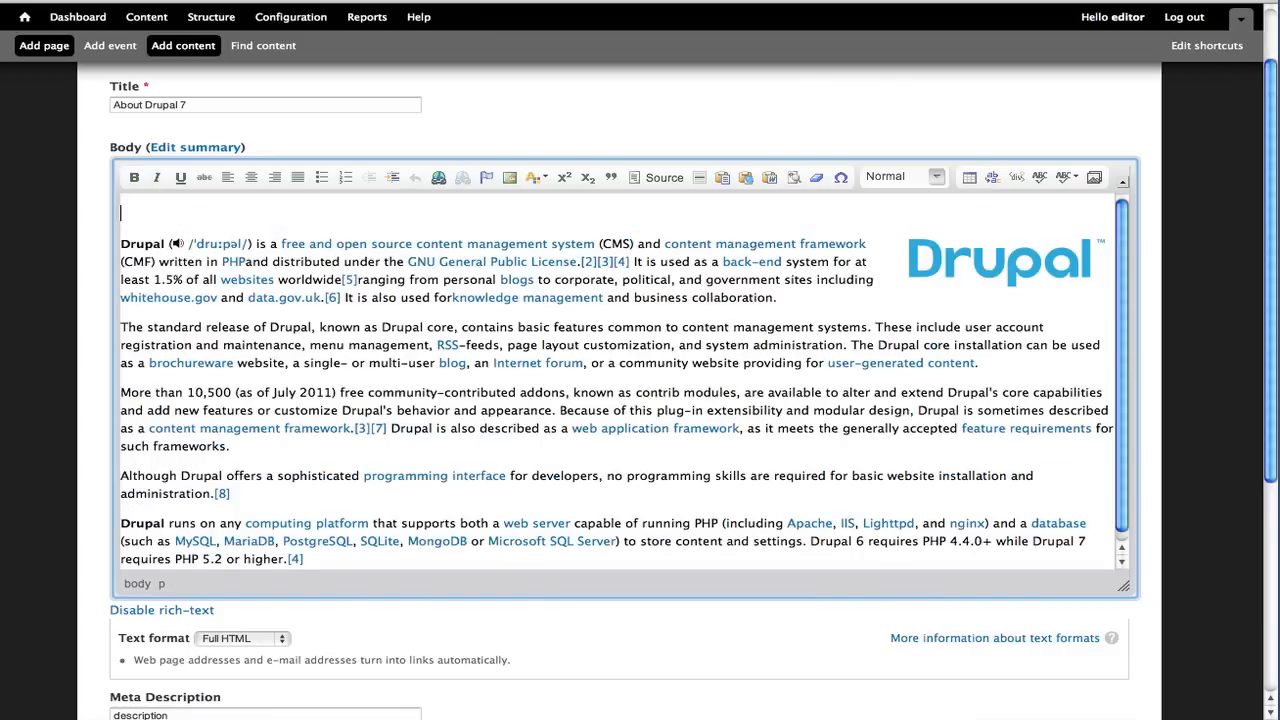
Delete the empty paragraph at the start of the body in the source view, then return to the rich-text view
{"action": "left_click", "coordinate": [910, 262]}
{"action": "left_click", "coordinate": [670, 179]}
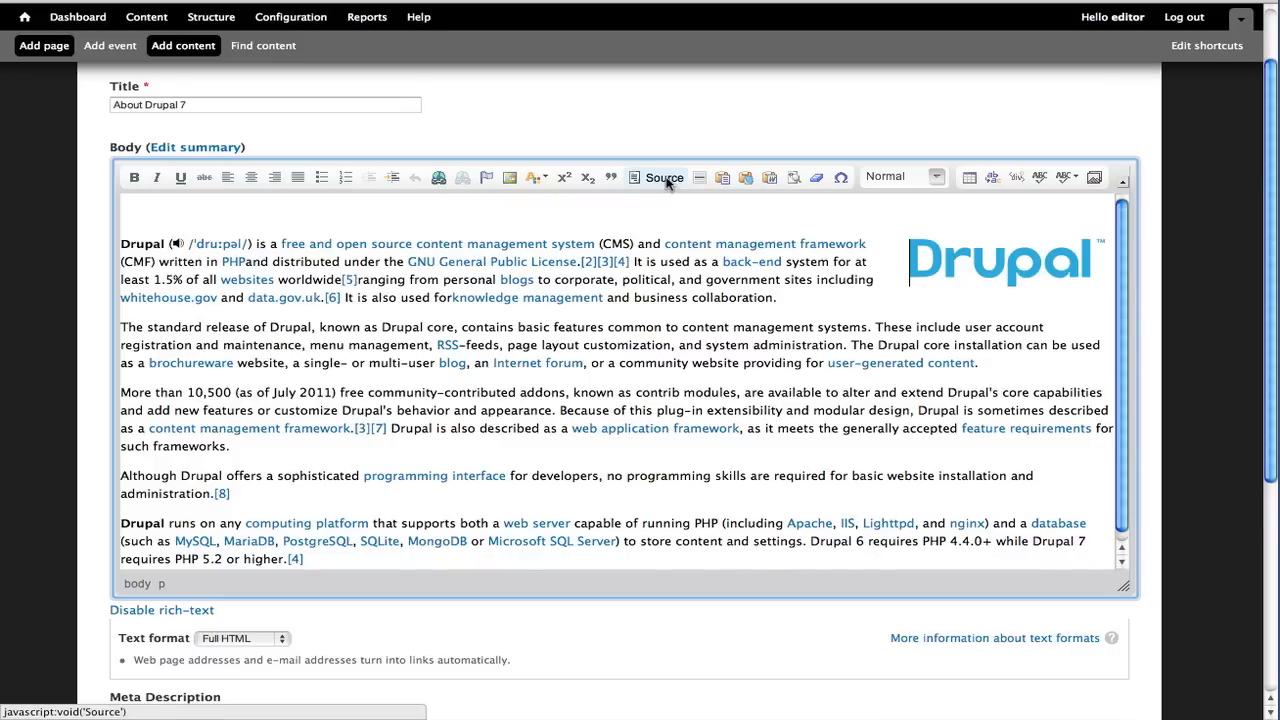
{"action": "left_click_drag", "start_coordinate": [282, 204], "coordinate": [184, 189]}
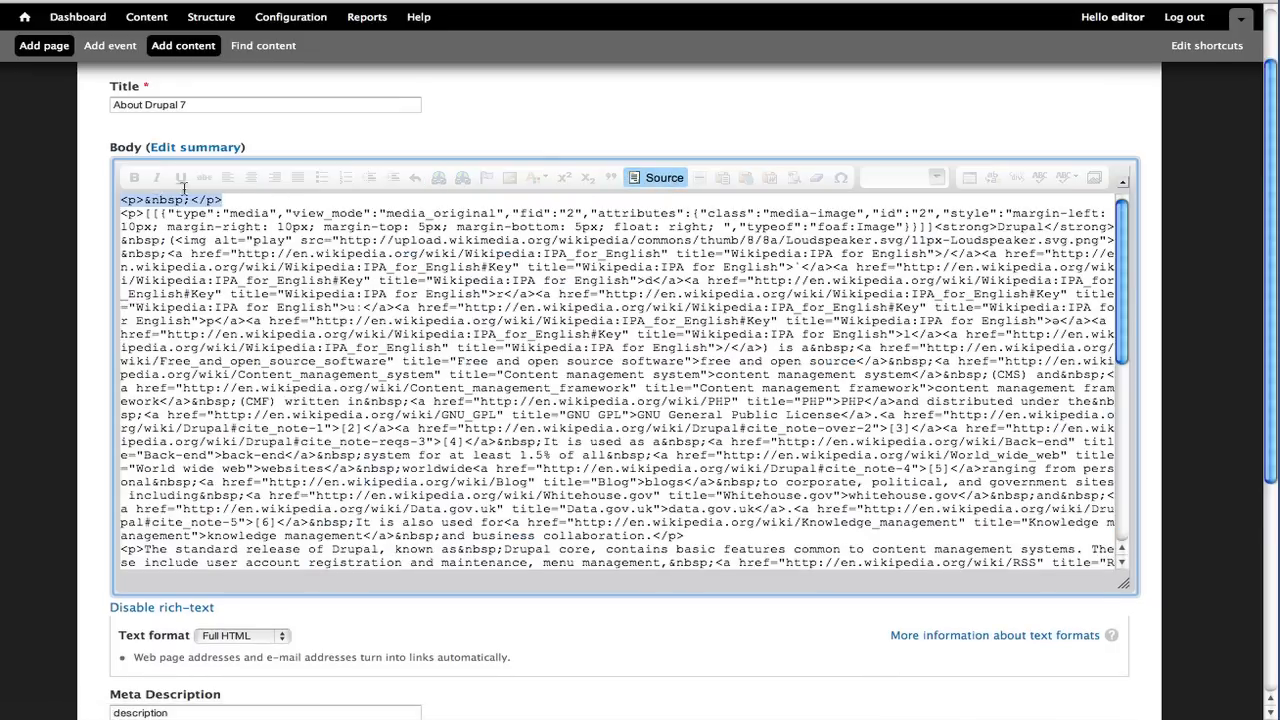
{"action": "key", "text": "BackSpace"}
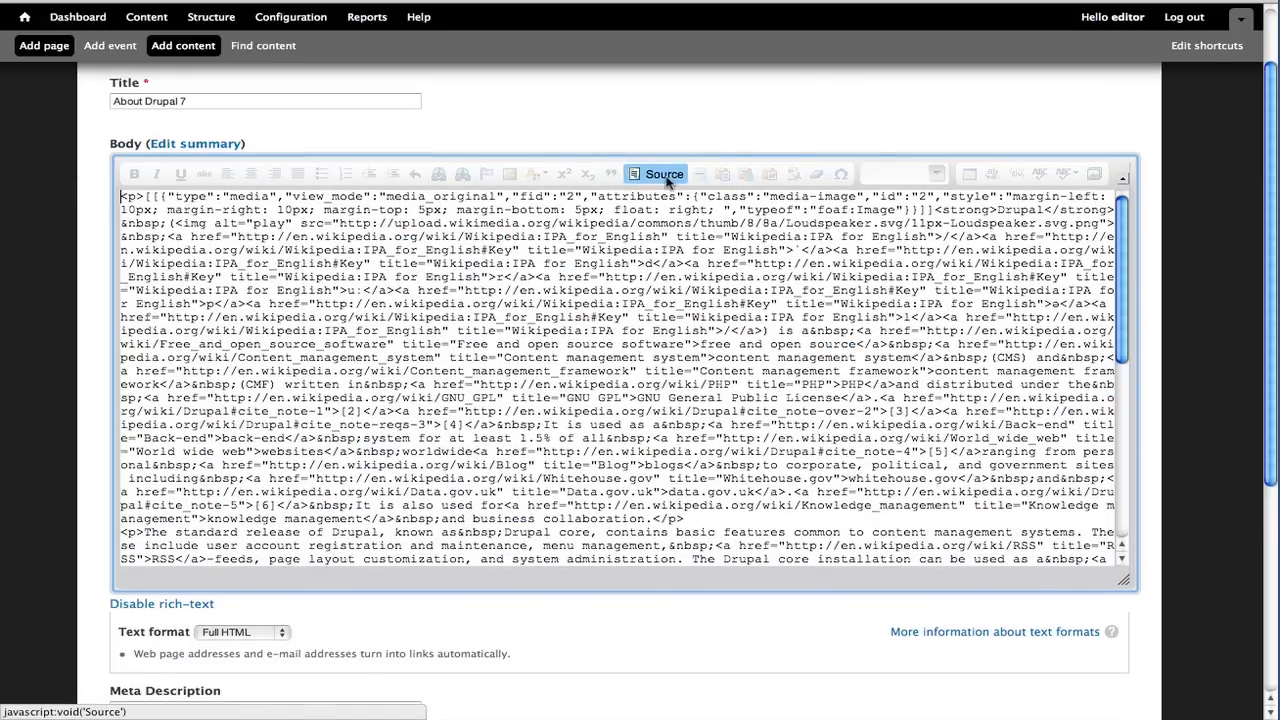
{"action": "left_click", "coordinate": [662, 179]}
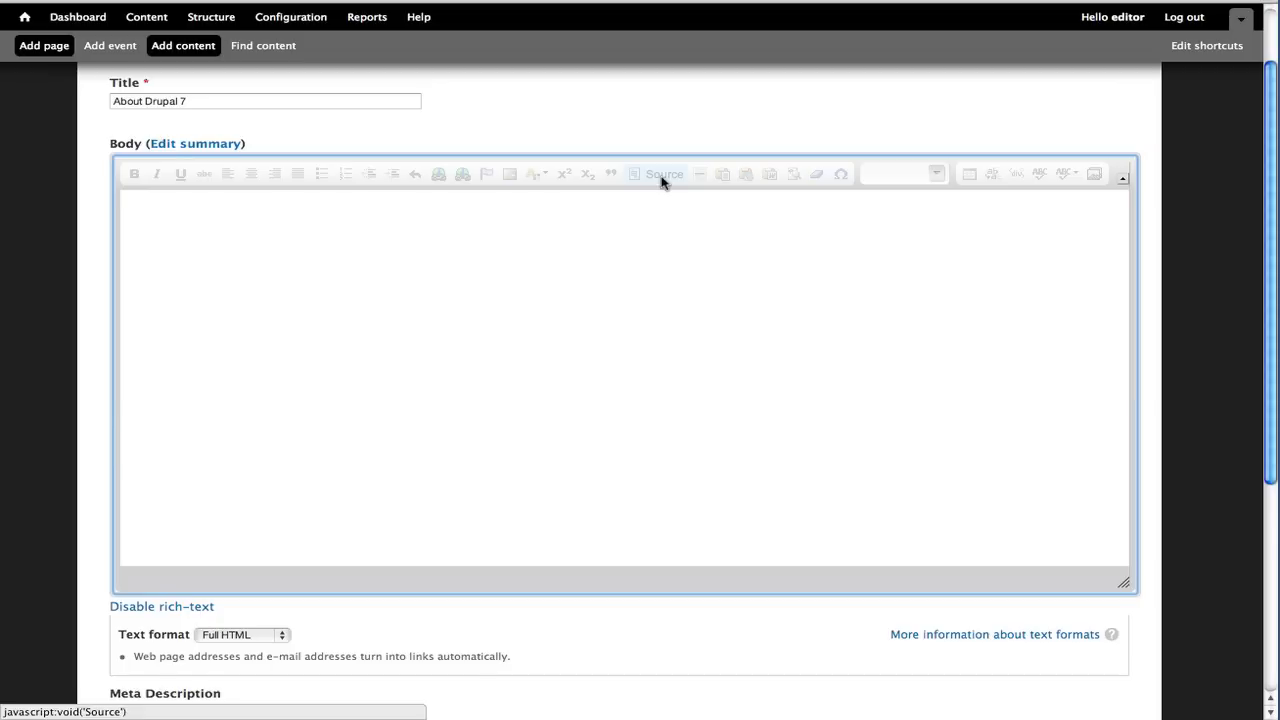
Enable a menu link for the page in the menu settings
{"action": "scroll", "coordinate": [312, 459], "scroll_direction": "down", "scroll_amount": 2}
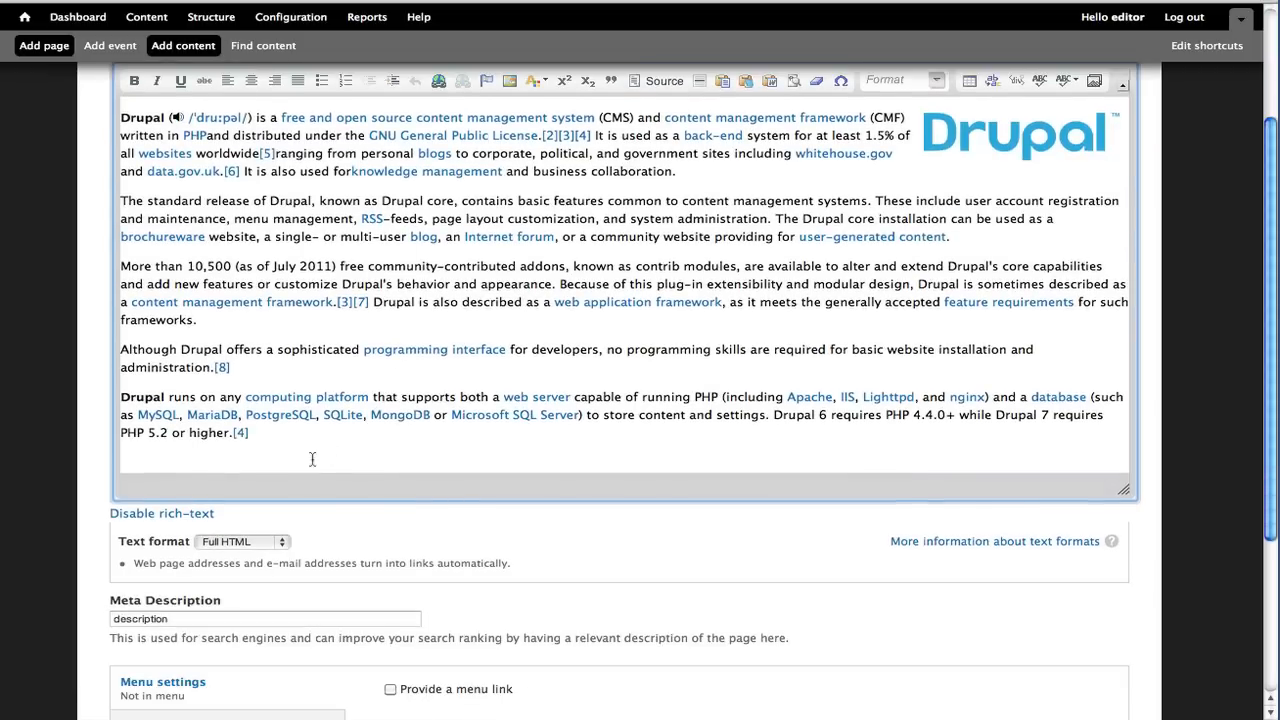
{"action": "left_click", "coordinate": [311, 452]}
{"action": "scroll", "coordinate": [311, 452], "scroll_direction": "down", "scroll_amount": 1}
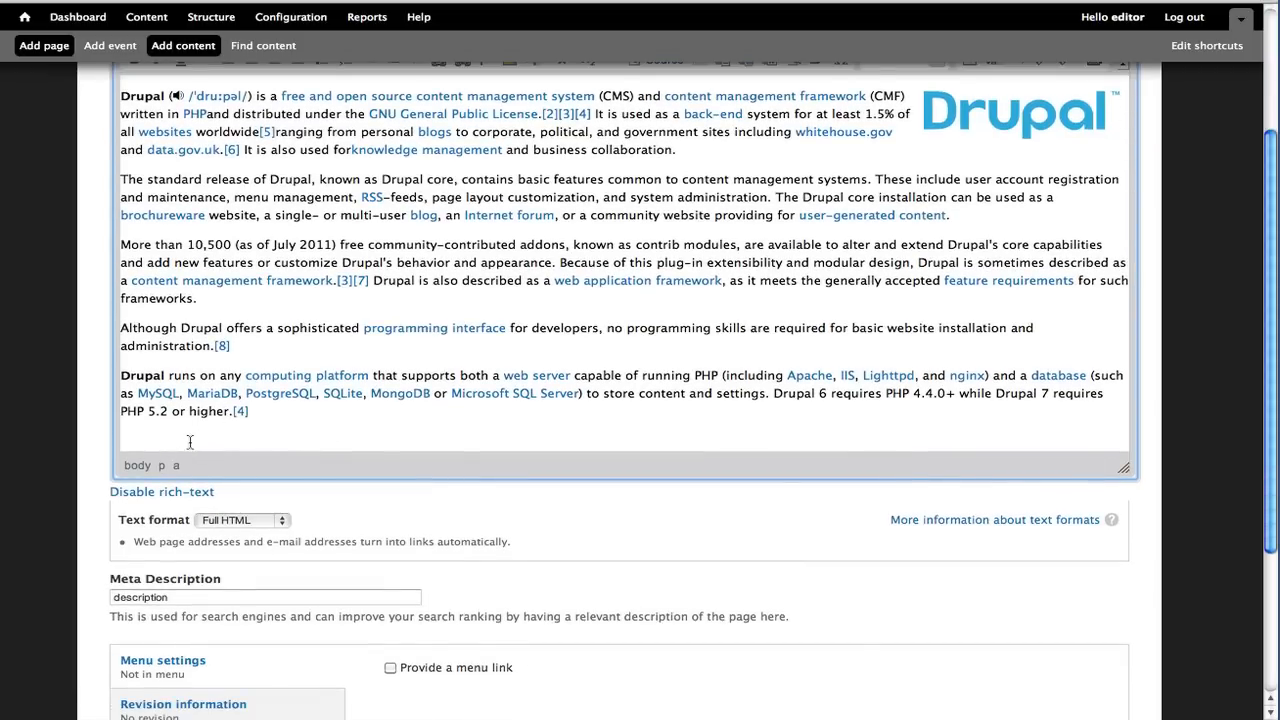
{"action": "scroll", "coordinate": [200, 440], "scroll_direction": "down", "scroll_amount": 3}
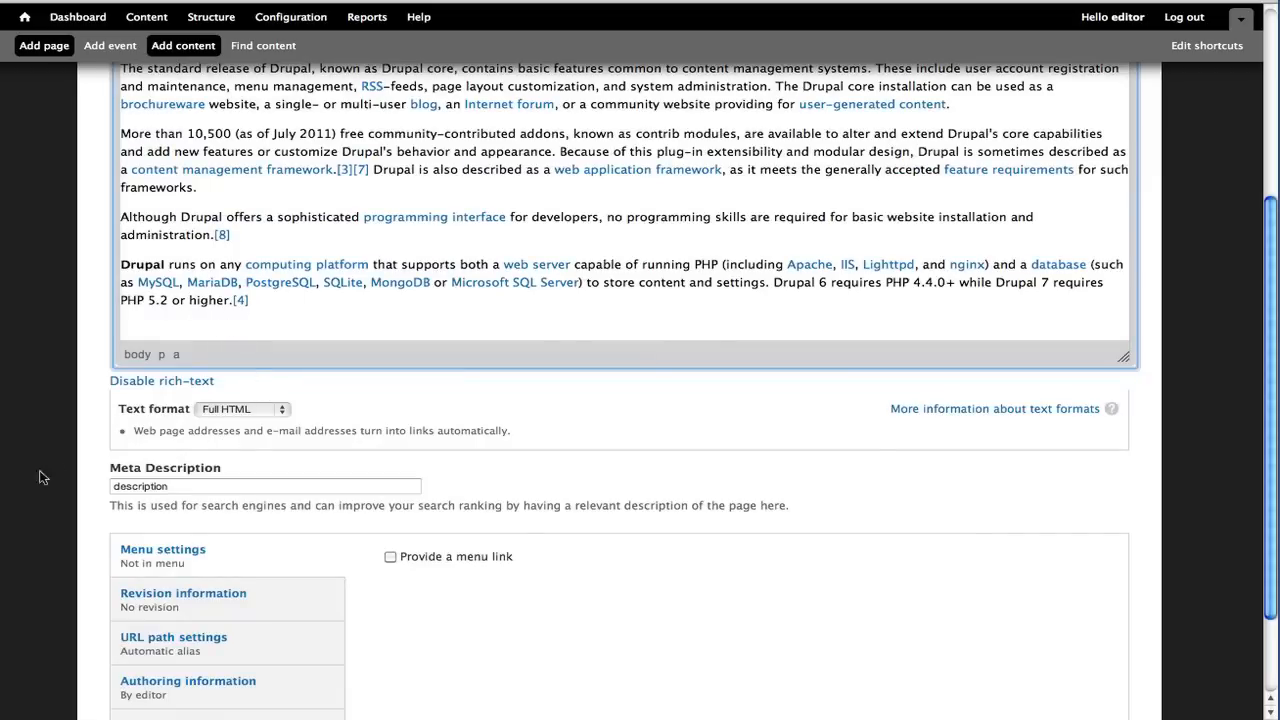
{"action": "scroll", "coordinate": [248, 486], "scroll_direction": "down", "scroll_amount": 3}
{"action": "double_click", "coordinate": [222, 370]}
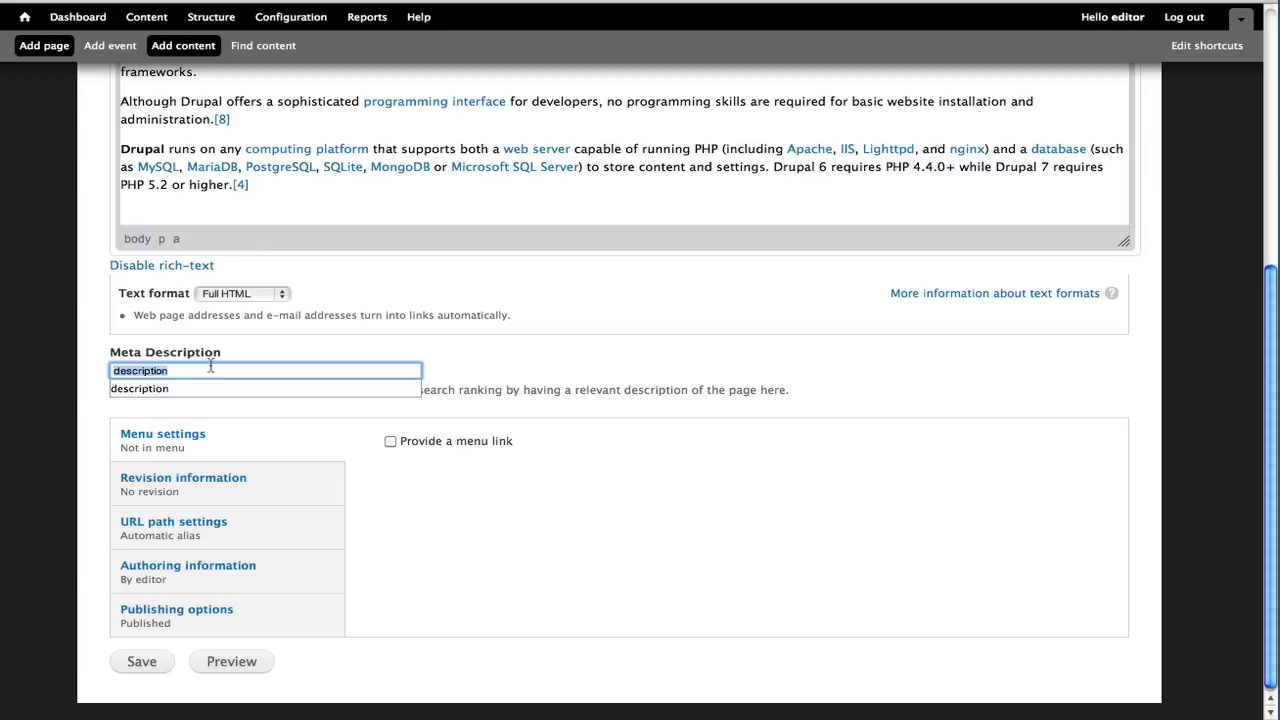
{"action": "key", "text": "Left"}
{"action": "left_click", "coordinate": [197, 437]}
{"action": "left_click", "coordinate": [413, 441]}
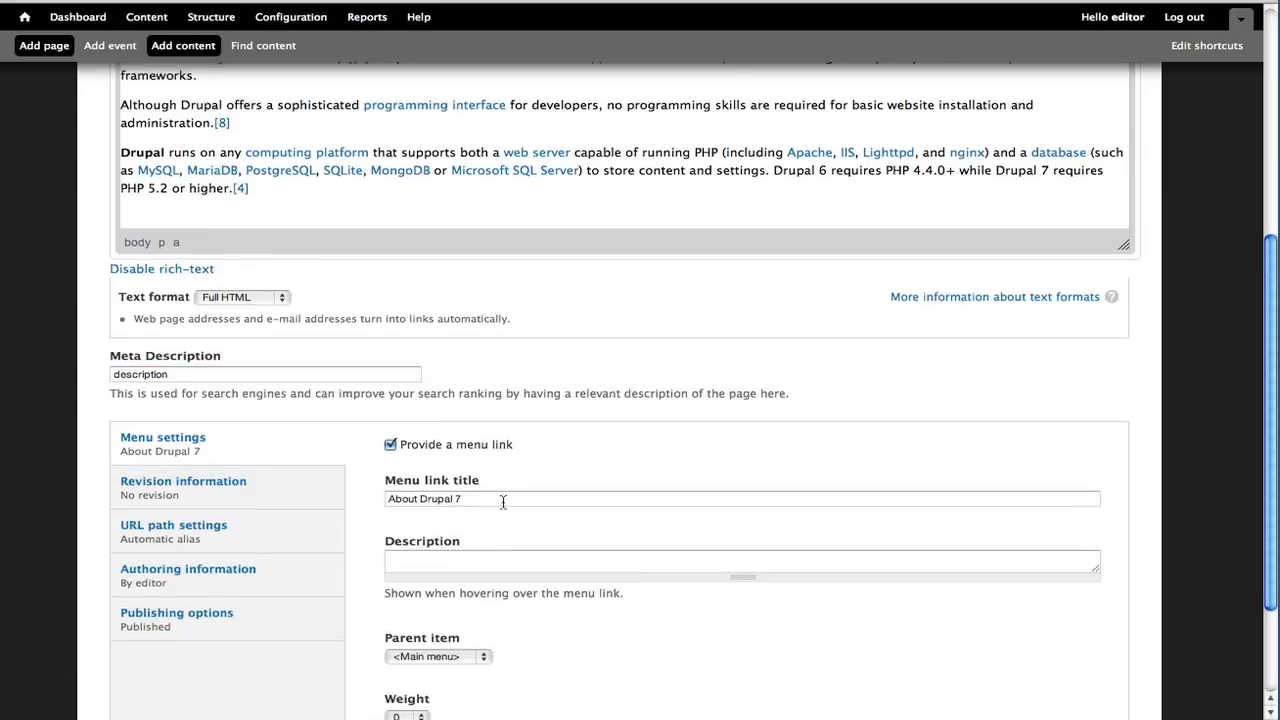
Set the menu link title to Drupal
{"action": "scroll", "coordinate": [503, 502], "scroll_direction": "up", "scroll_amount": 5}
{"action": "scroll", "coordinate": [503, 502], "scroll_direction": "up", "scroll_amount": 2}
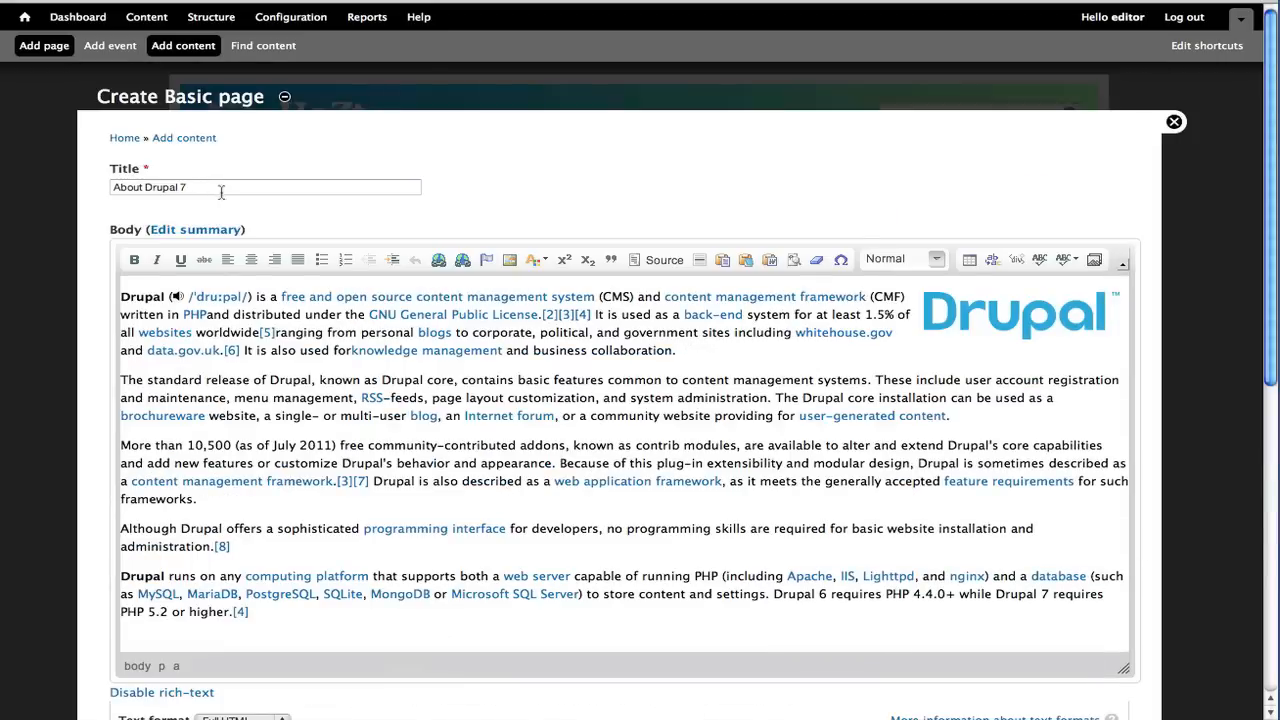
{"action": "scroll", "coordinate": [395, 402], "scroll_direction": "down", "scroll_amount": 9}
{"action": "scroll", "coordinate": [470, 520], "scroll_direction": "down", "scroll_amount": 1}
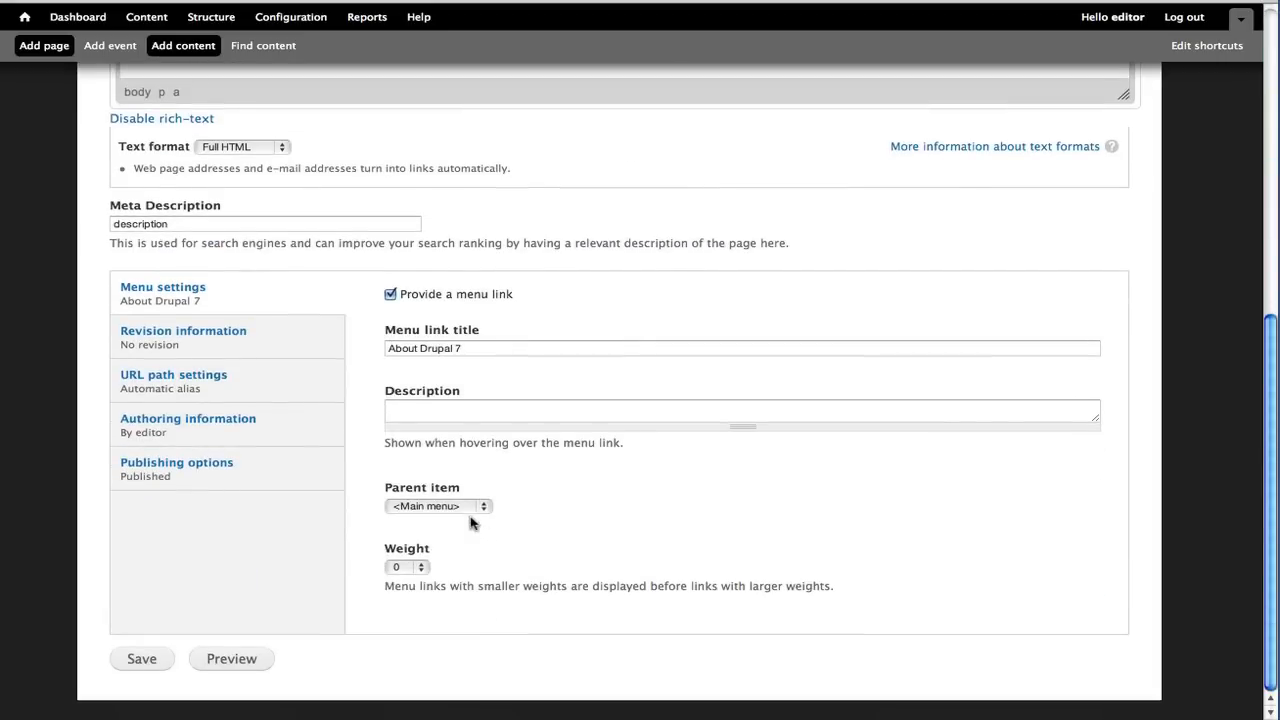
{"action": "triple_click", "coordinate": [435, 349]}
{"action": "type", "text": "Drupal"}
{"action": "key", "text": "Tab"}
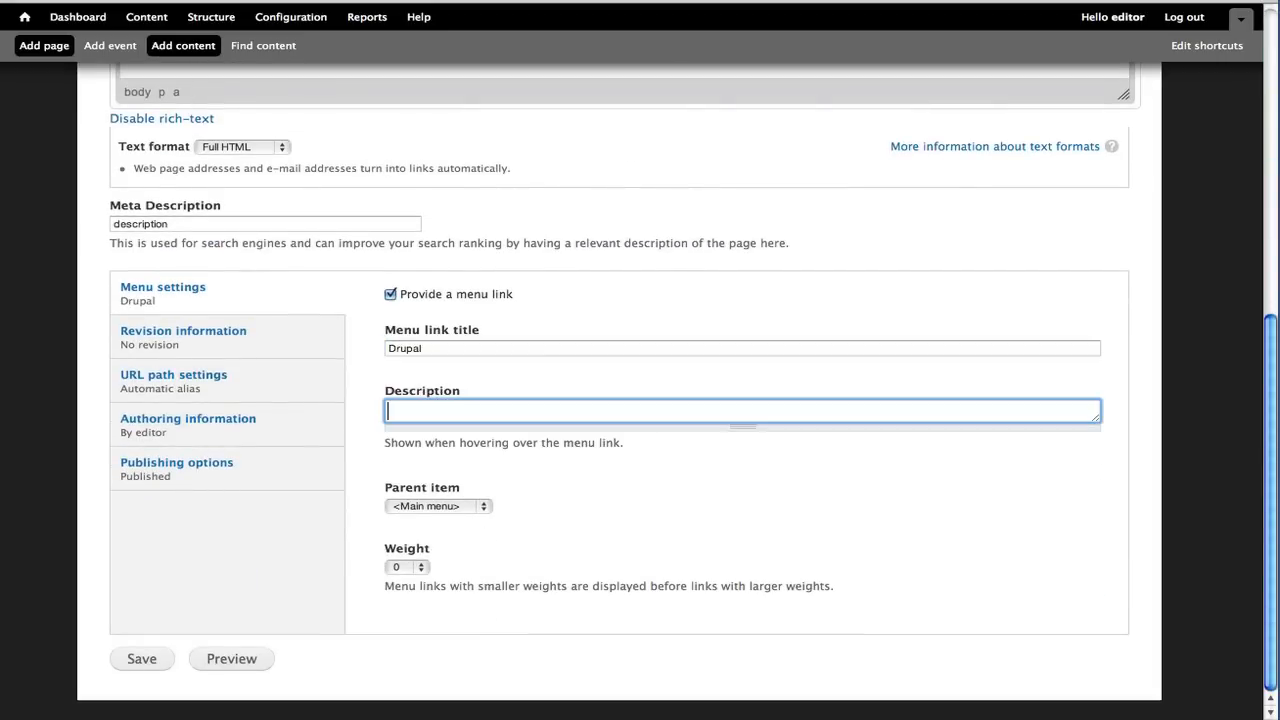
Keep Main menu as the parent item and set the menu link title to DRUPAL
{"action": "left_click", "coordinate": [463, 510]}
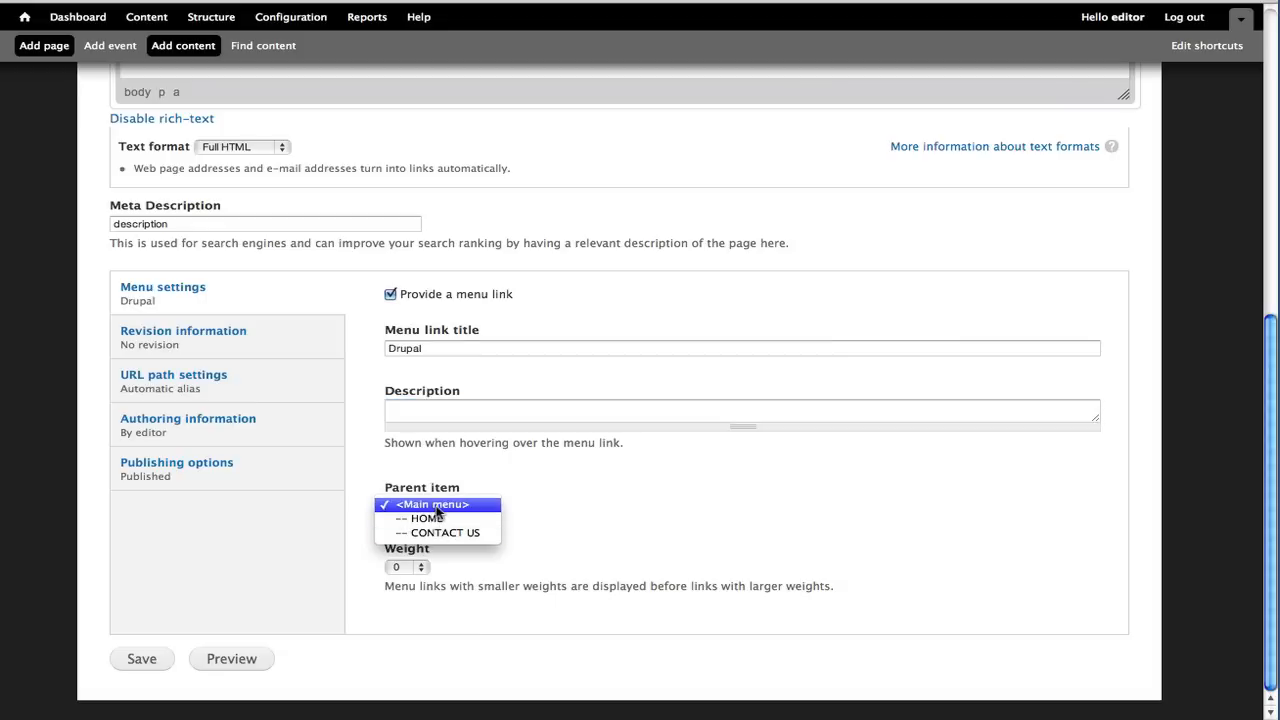
{"action": "left_click", "coordinate": [438, 507]}
{"action": "left_click", "coordinate": [443, 510]}
{"action": "left_click", "coordinate": [447, 505]}
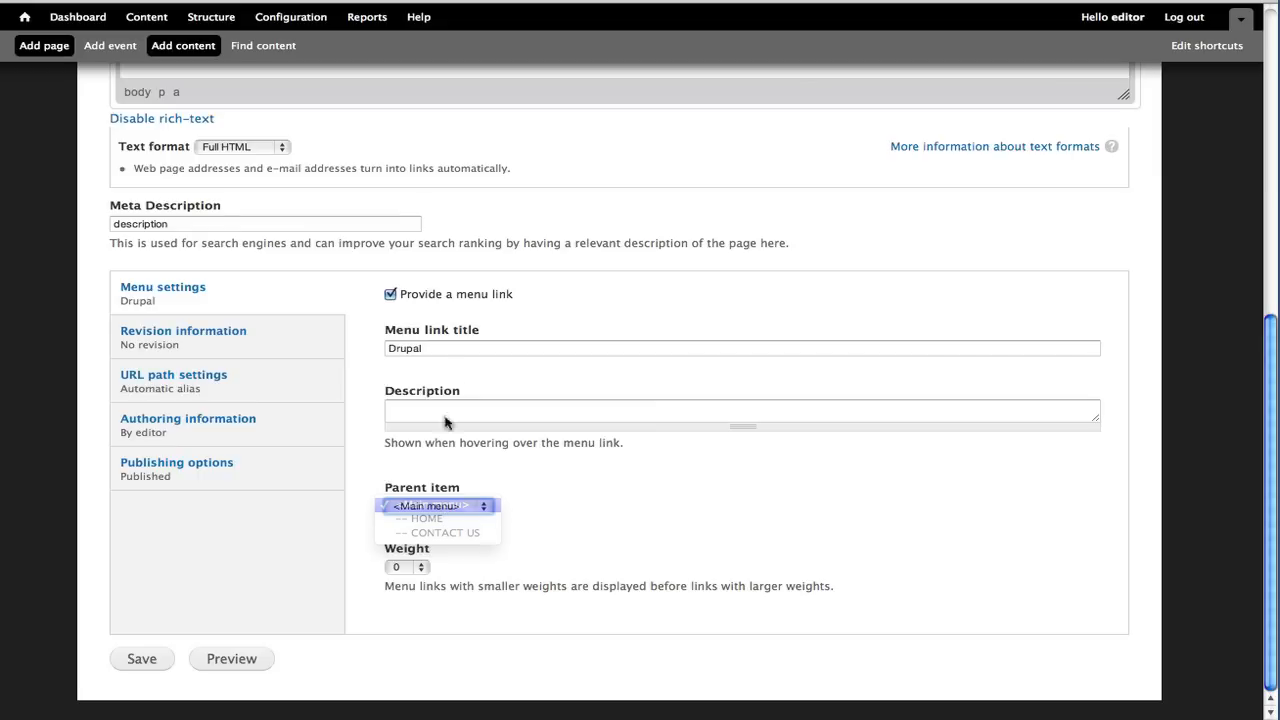
{"action": "double_click", "coordinate": [452, 349]}
{"action": "type", "text": "DRUPAL"}
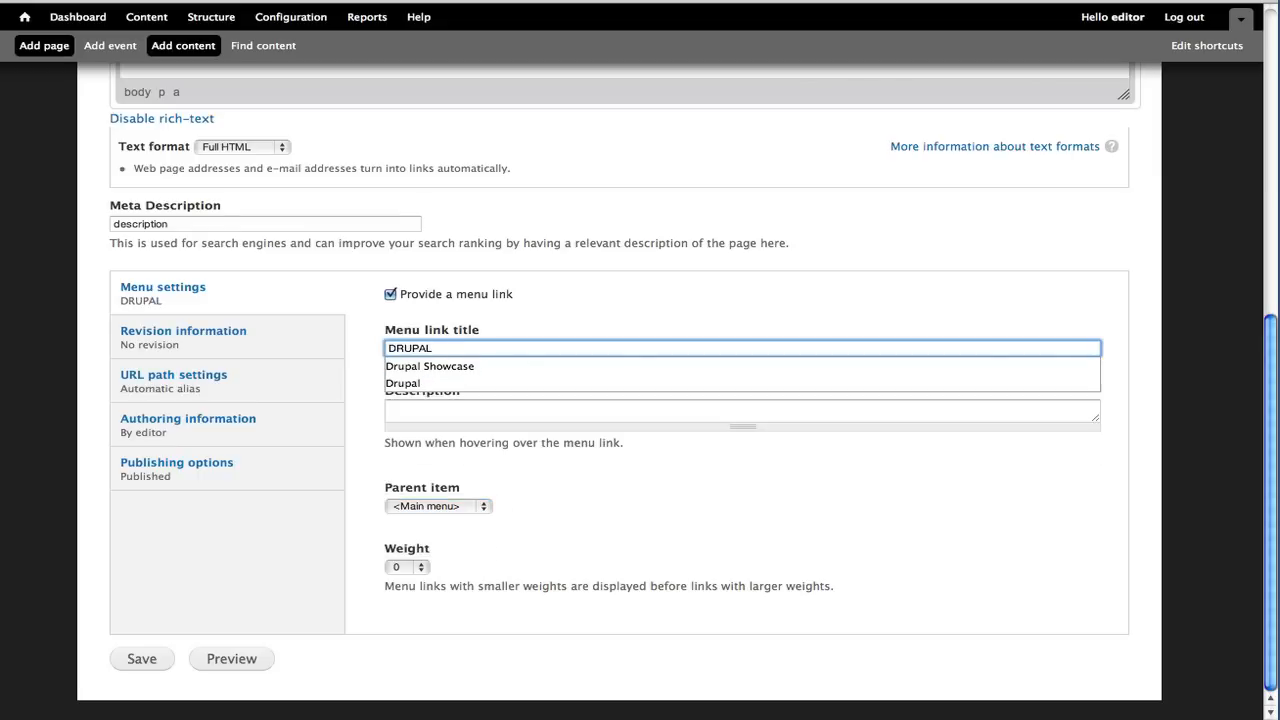
{"action": "key", "text": "Tab"}
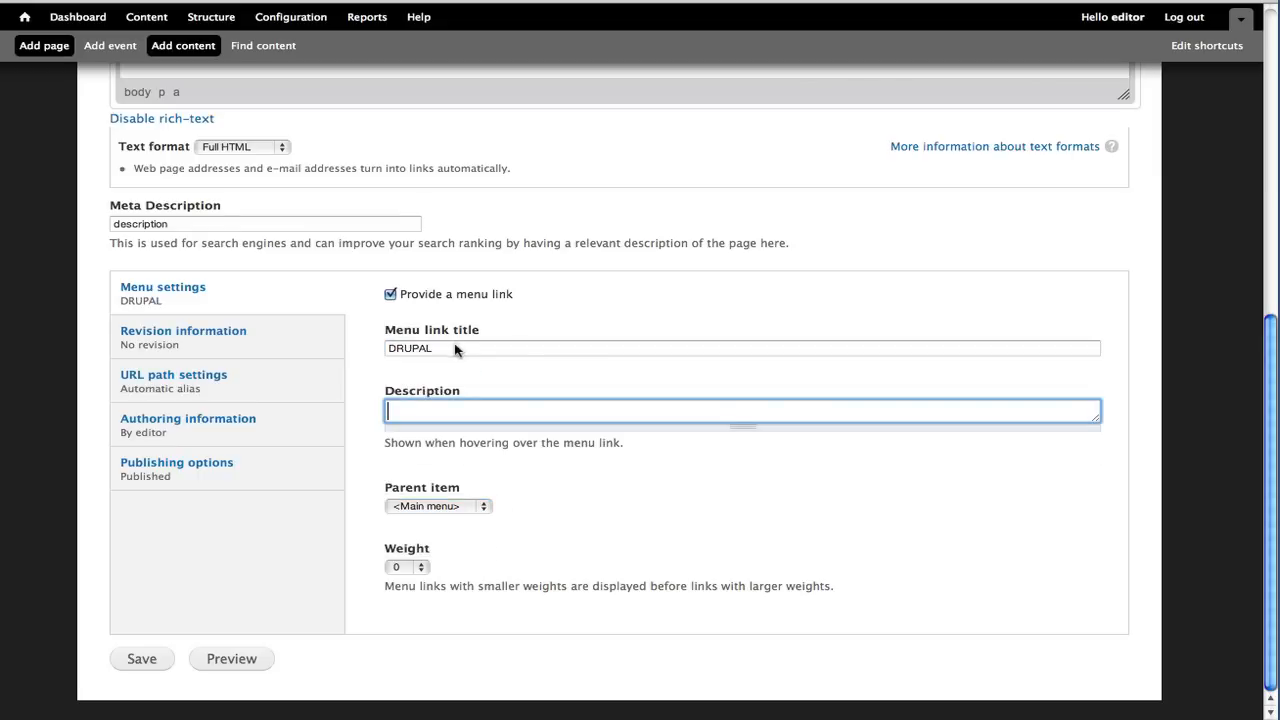
Turn off the automatic alias and enter wiki/Drupal as the page's URL alias
{"action": "left_click", "coordinate": [231, 335]}
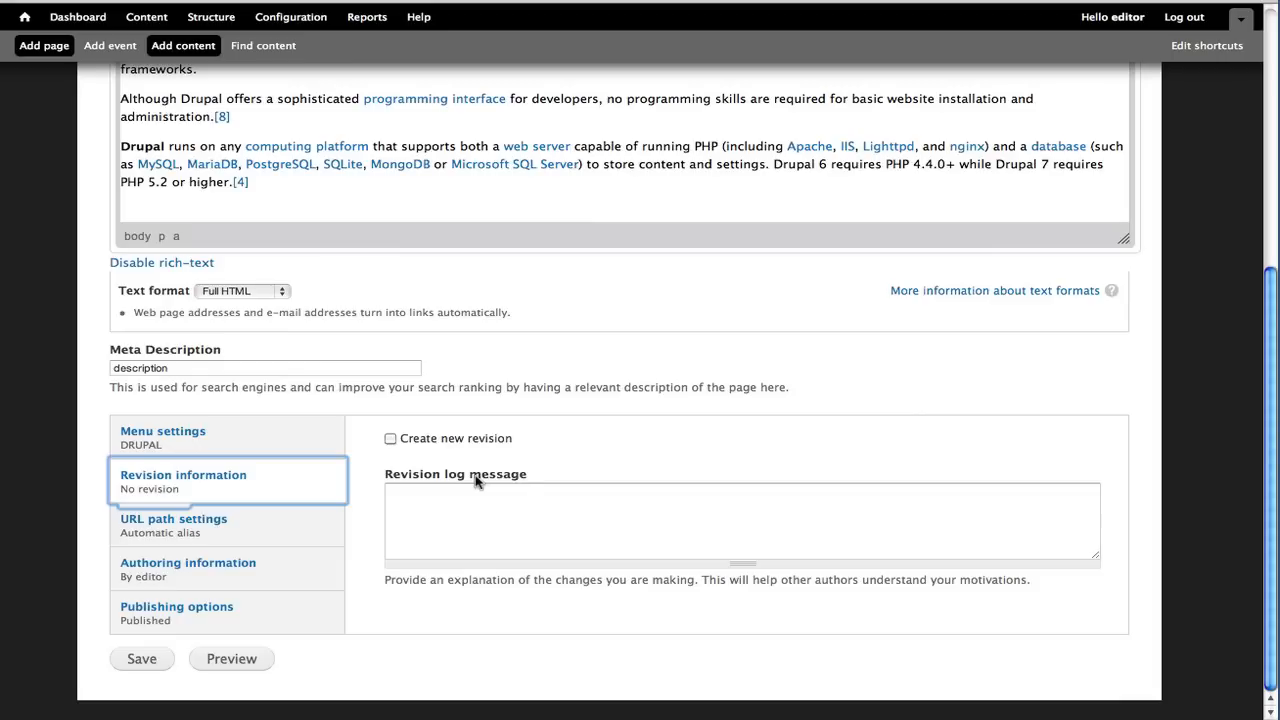
{"action": "left_click", "coordinate": [213, 527]}
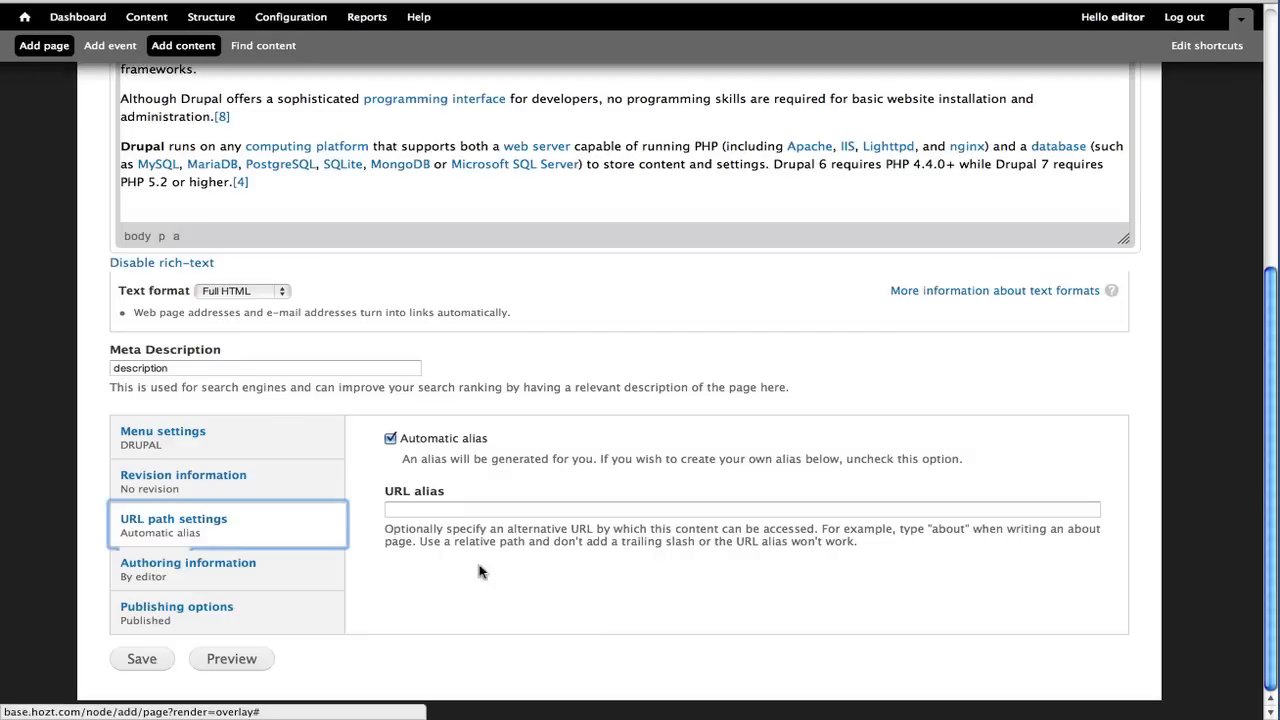
{"action": "left_click", "coordinate": [440, 446]}
{"action": "left_click", "coordinate": [448, 510]}
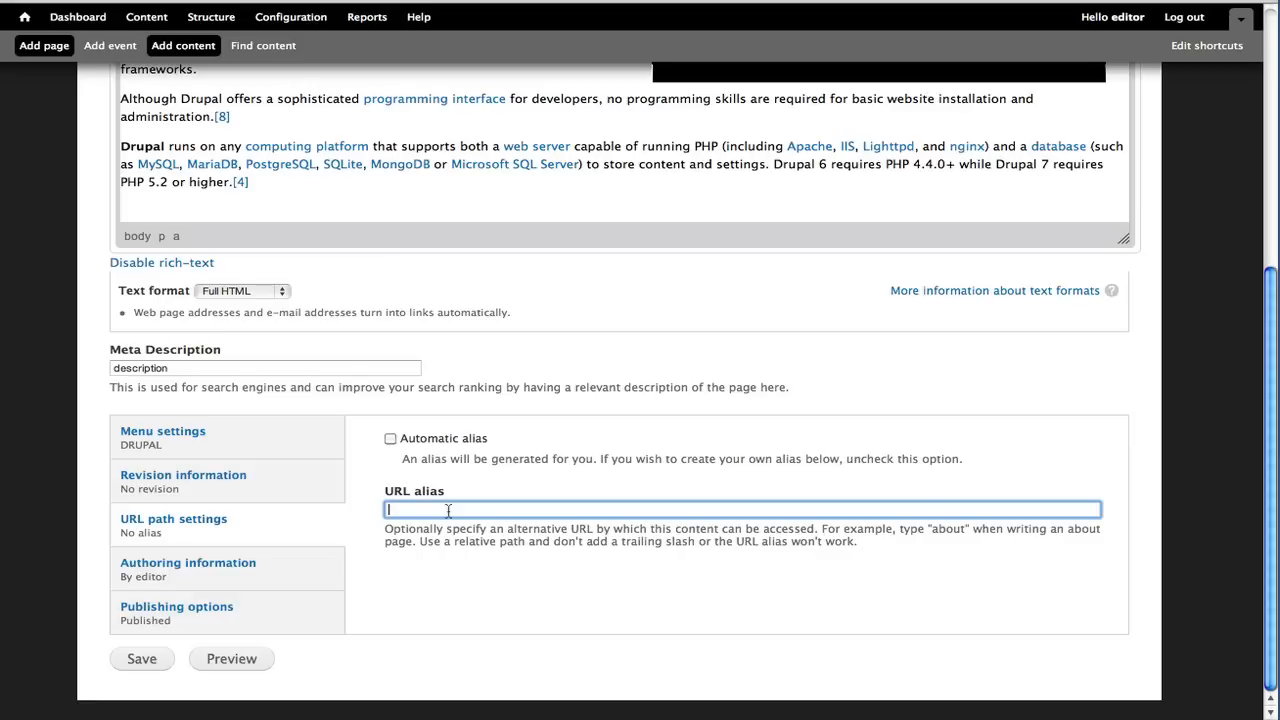
{"action": "type", "text": "wiki/Drupal"}
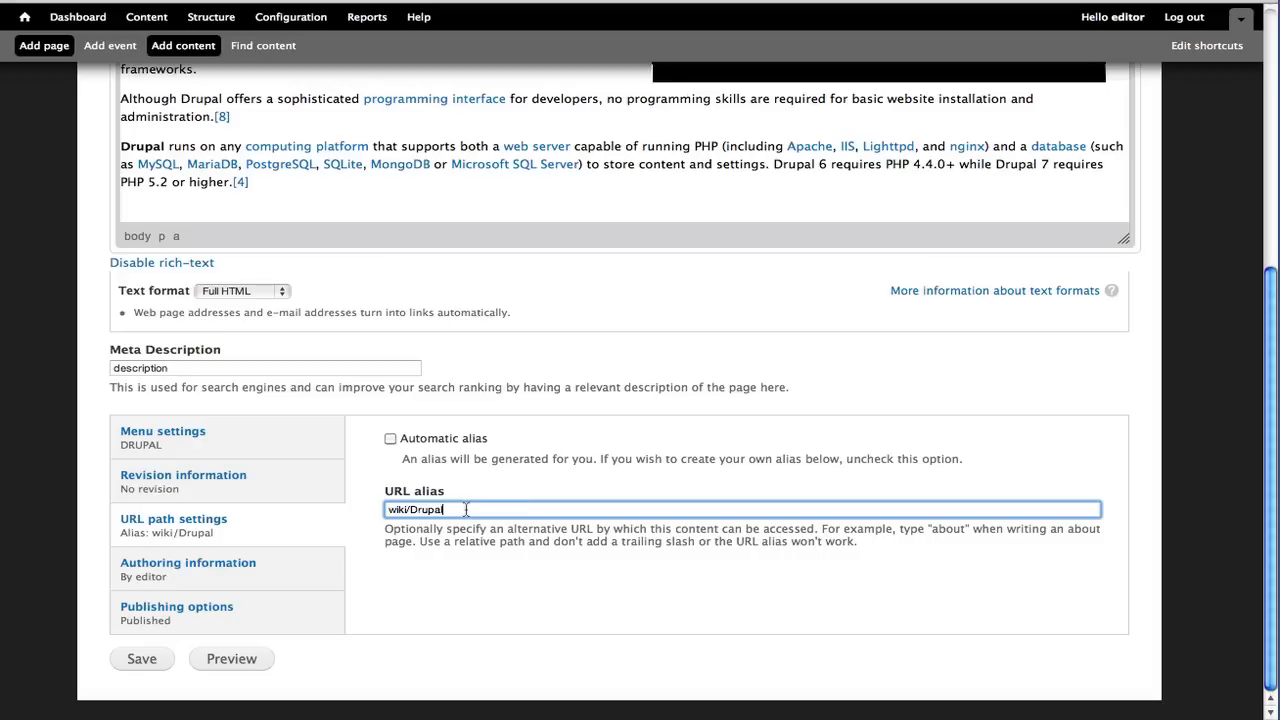
{"action": "left_click", "coordinate": [416, 440]}
{"action": "left_click", "coordinate": [418, 440]}
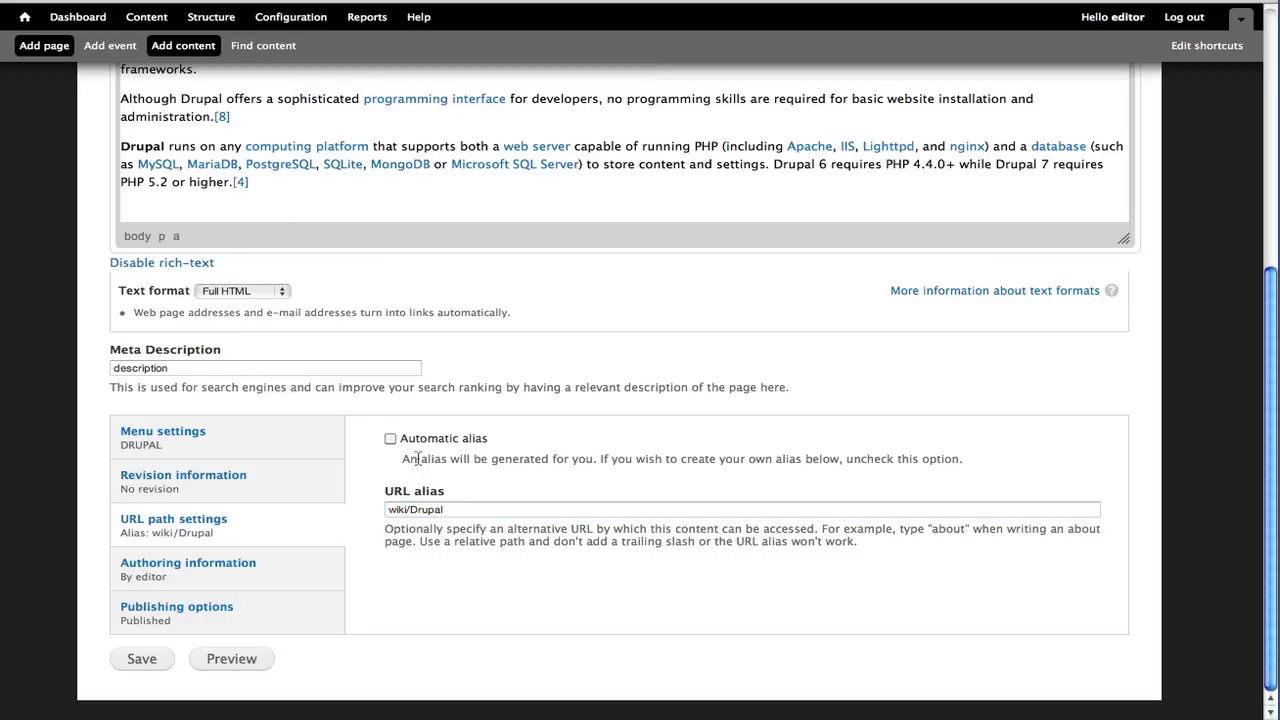
Uncheck Published in the publishing options and save the page
{"action": "scroll", "coordinate": [270, 90], "scroll_direction": "up", "scroll_amount": 5}
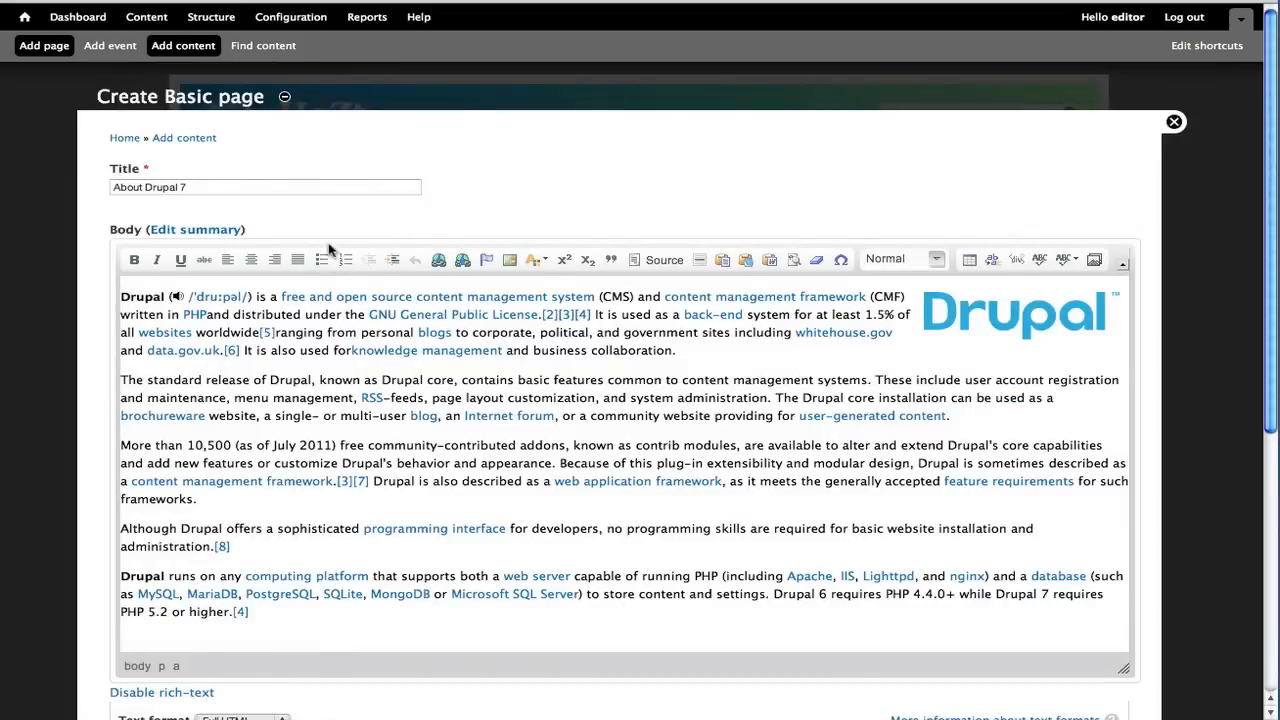
{"action": "scroll", "coordinate": [330, 255], "scroll_direction": "down", "scroll_amount": 5}
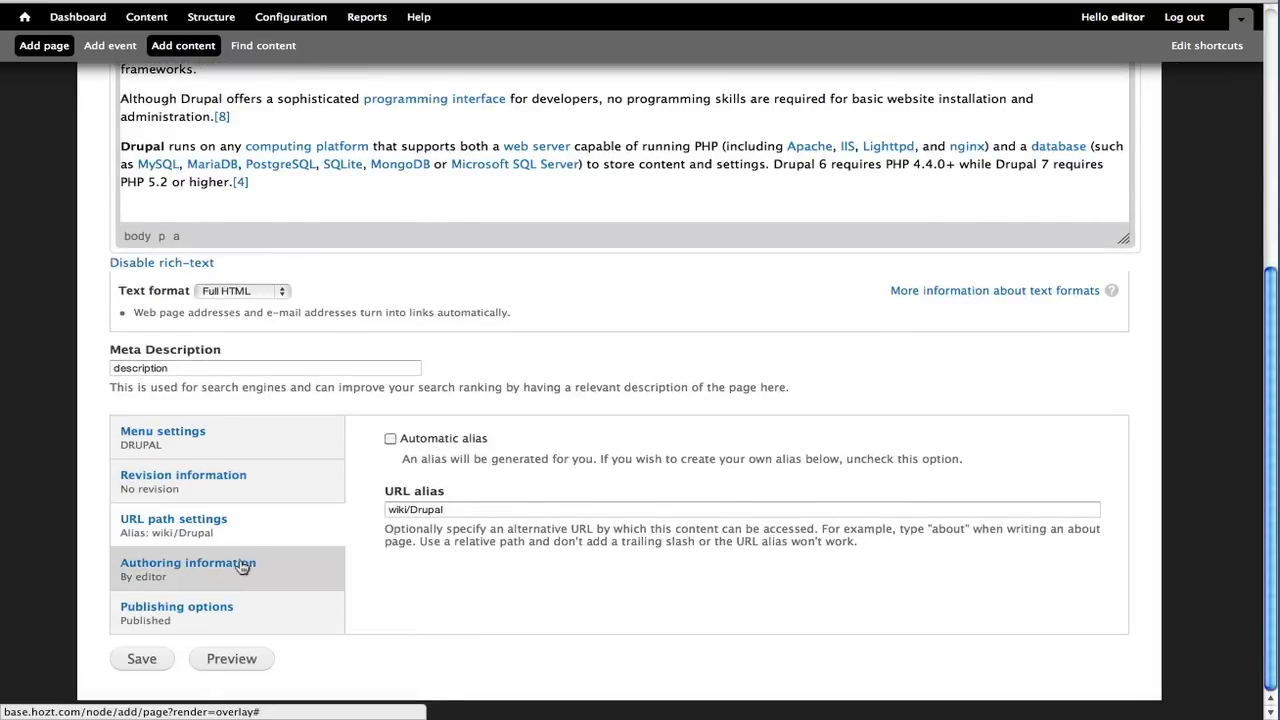
{"action": "left_click", "coordinate": [241, 566]}
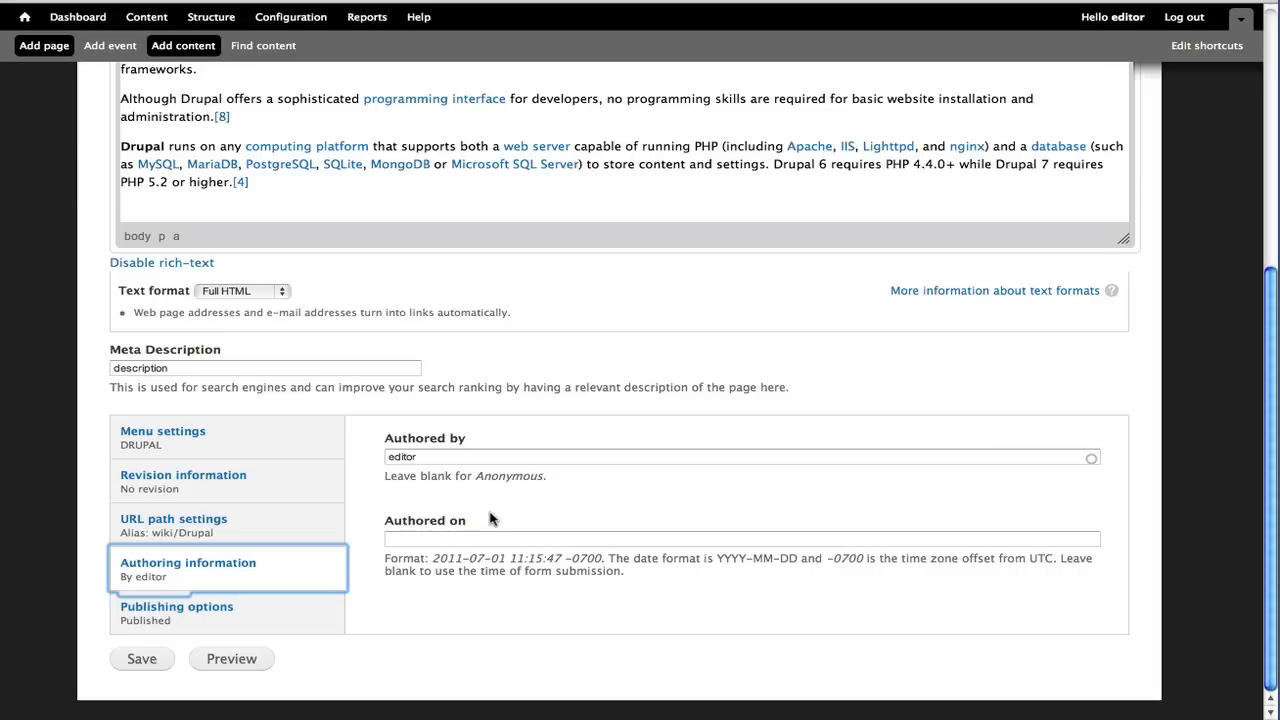
{"action": "left_click", "coordinate": [205, 612]}
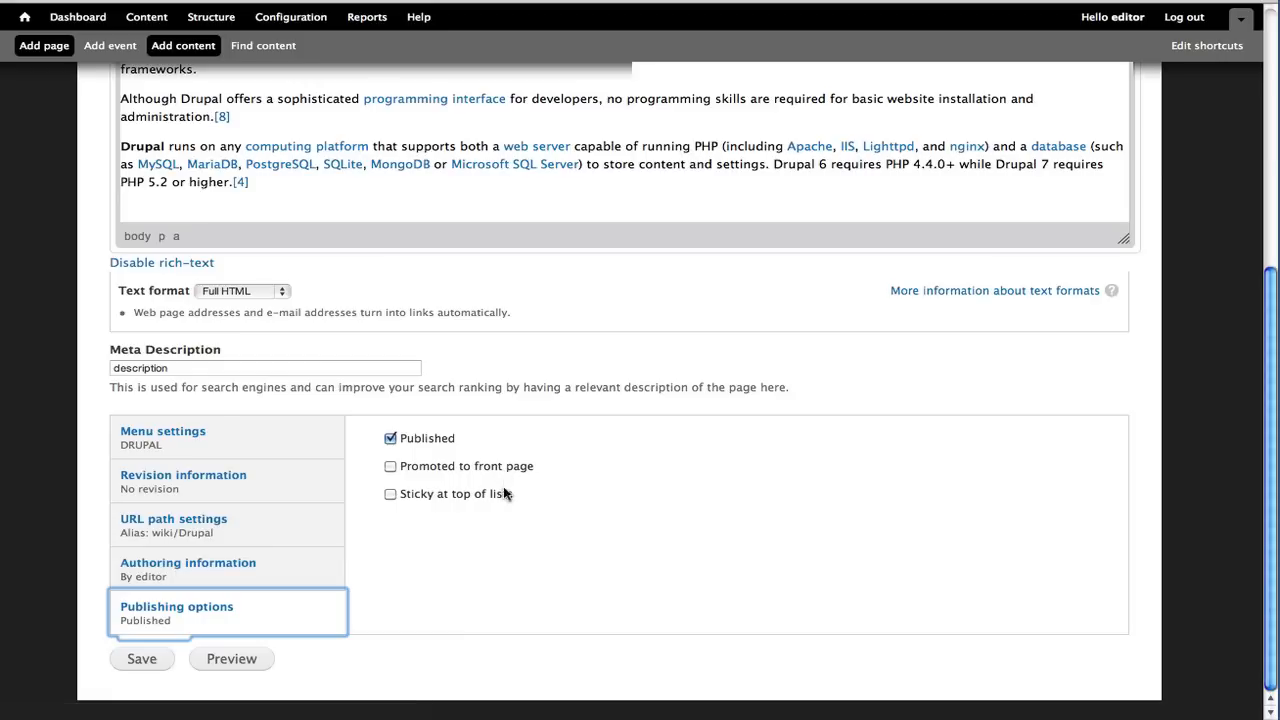
{"action": "left_click", "coordinate": [390, 439]}
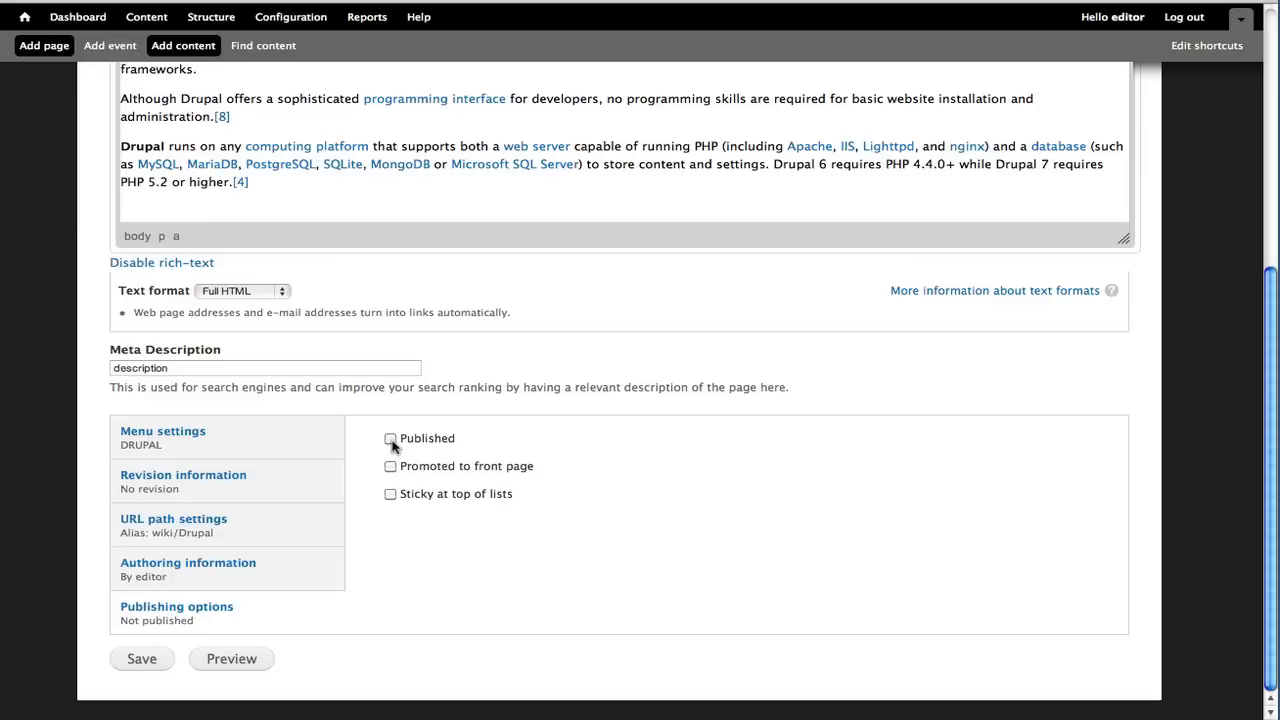
{"action": "left_click", "coordinate": [141, 659]}
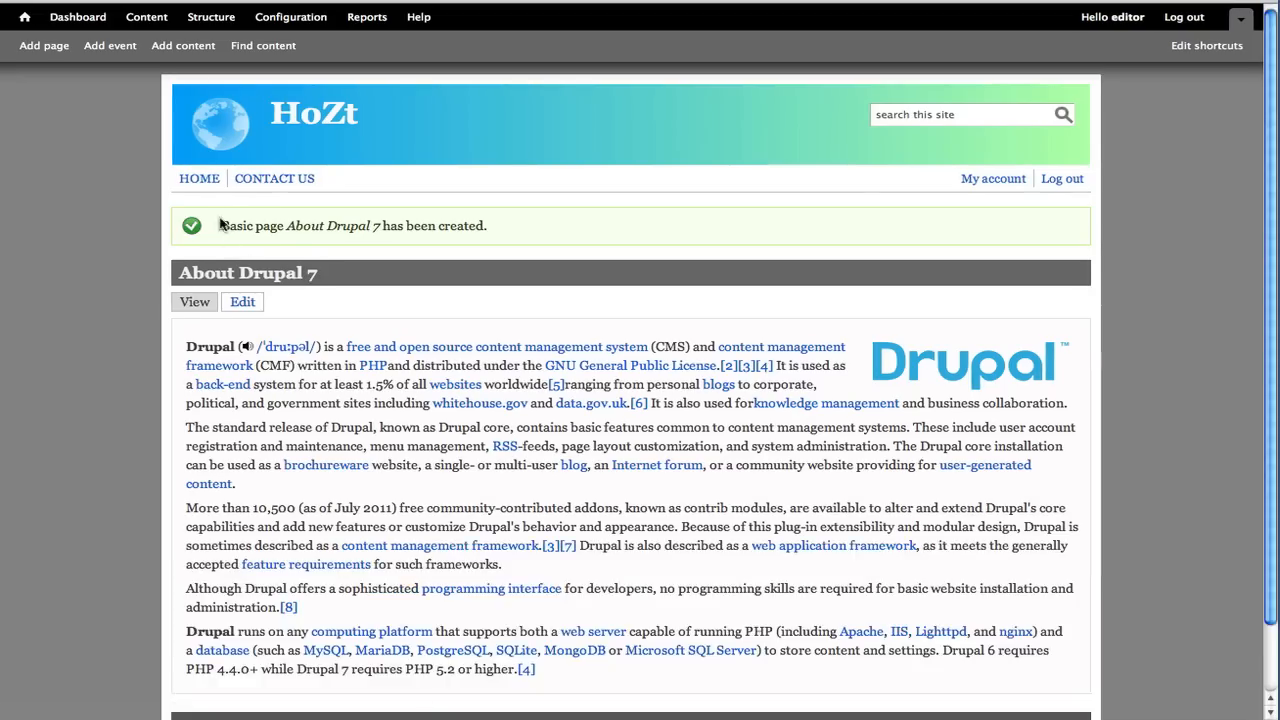
Reopen the page for editing, mark it as Published, and save it again
{"action": "scroll", "coordinate": [430, 201], "scroll_direction": "down", "scroll_amount": 1}
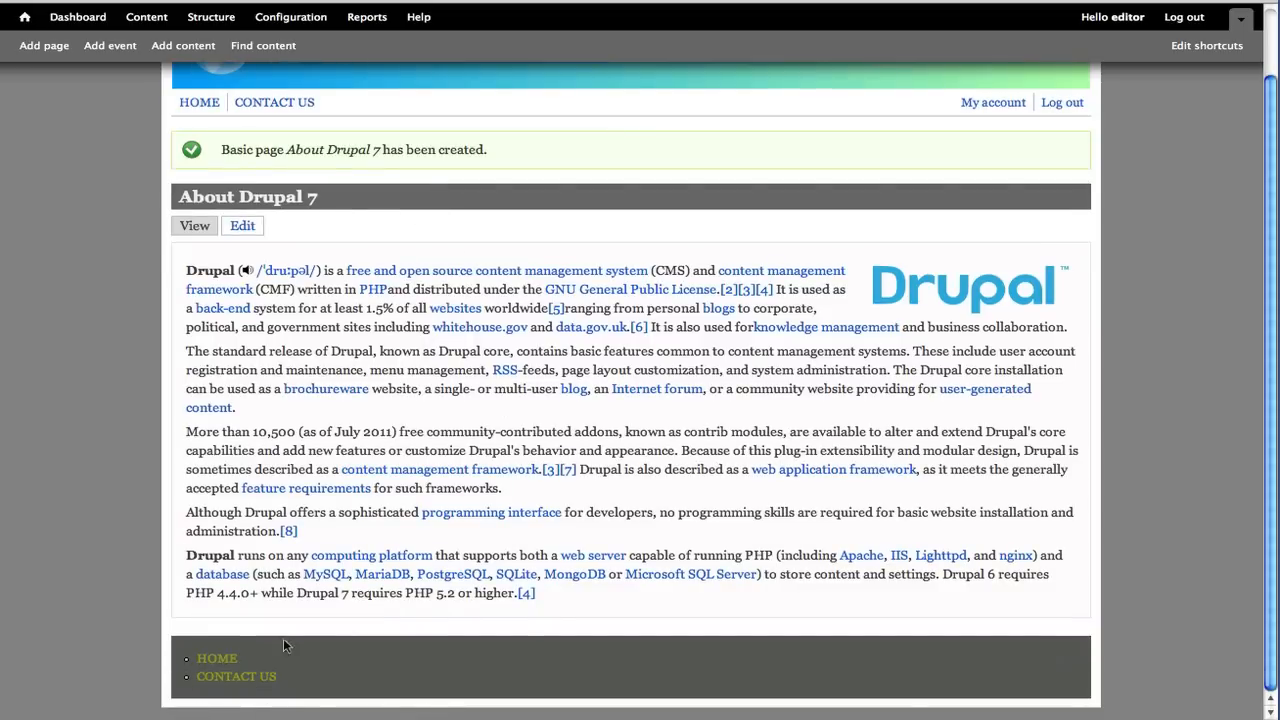
{"action": "scroll", "coordinate": [290, 635], "scroll_direction": "up", "scroll_amount": 1}
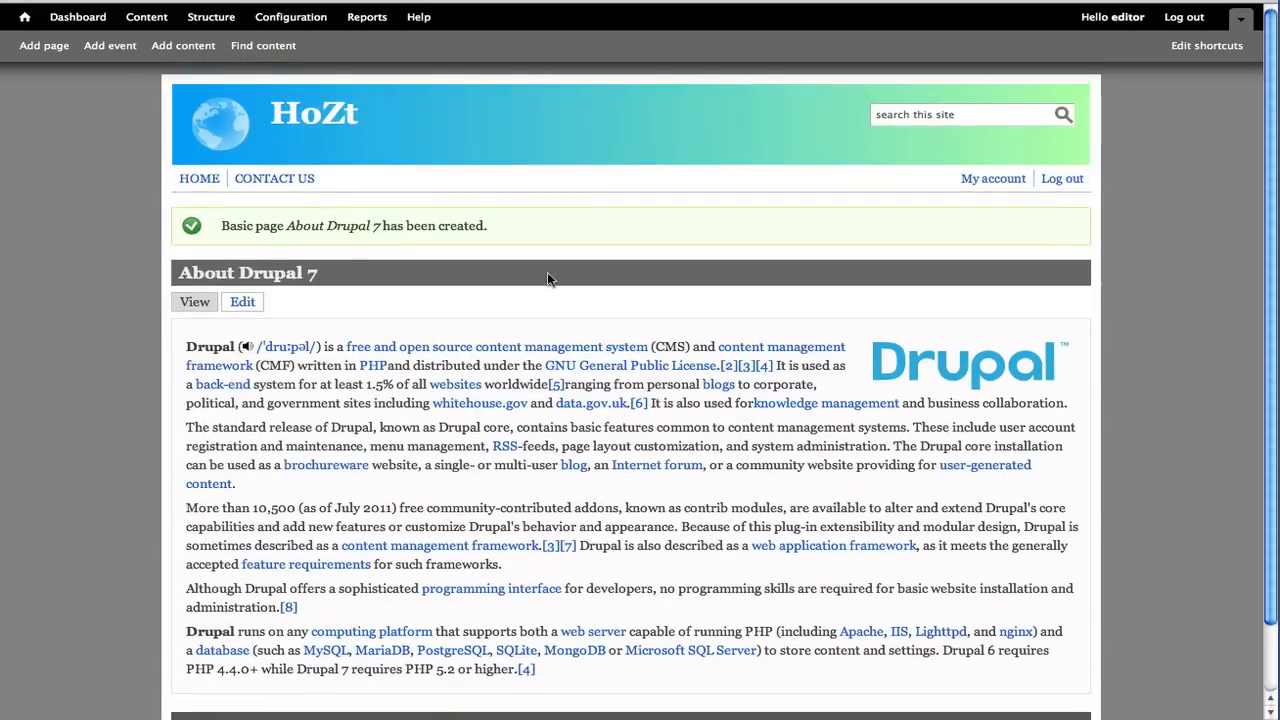
{"action": "left_click", "coordinate": [246, 305]}
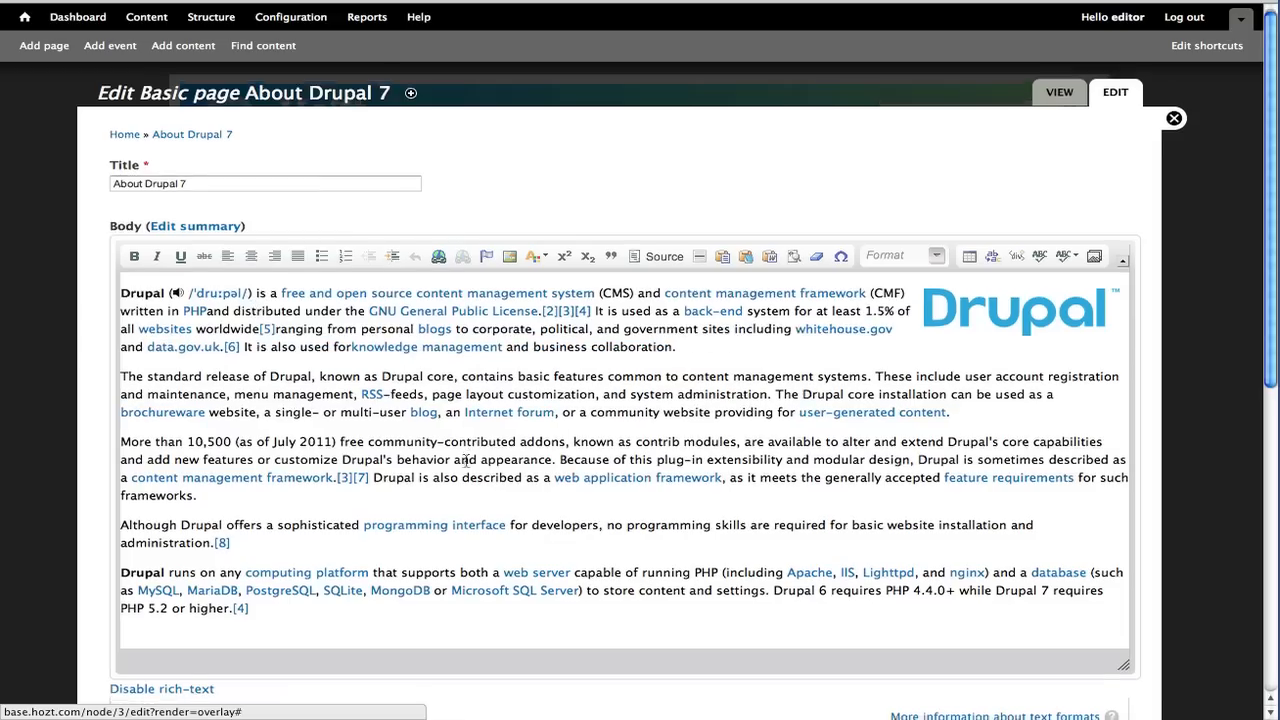
{"action": "scroll", "coordinate": [465, 460], "scroll_direction": "down", "scroll_amount": 10}
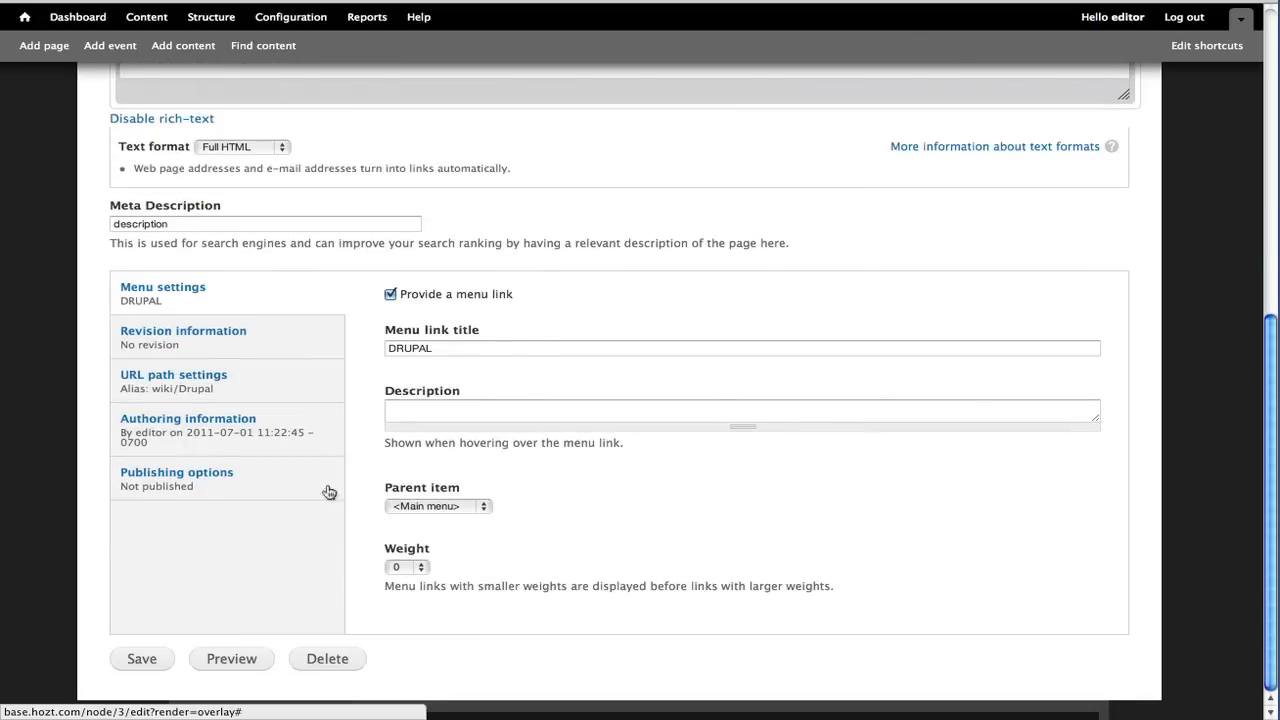
{"action": "left_click", "coordinate": [187, 478]}
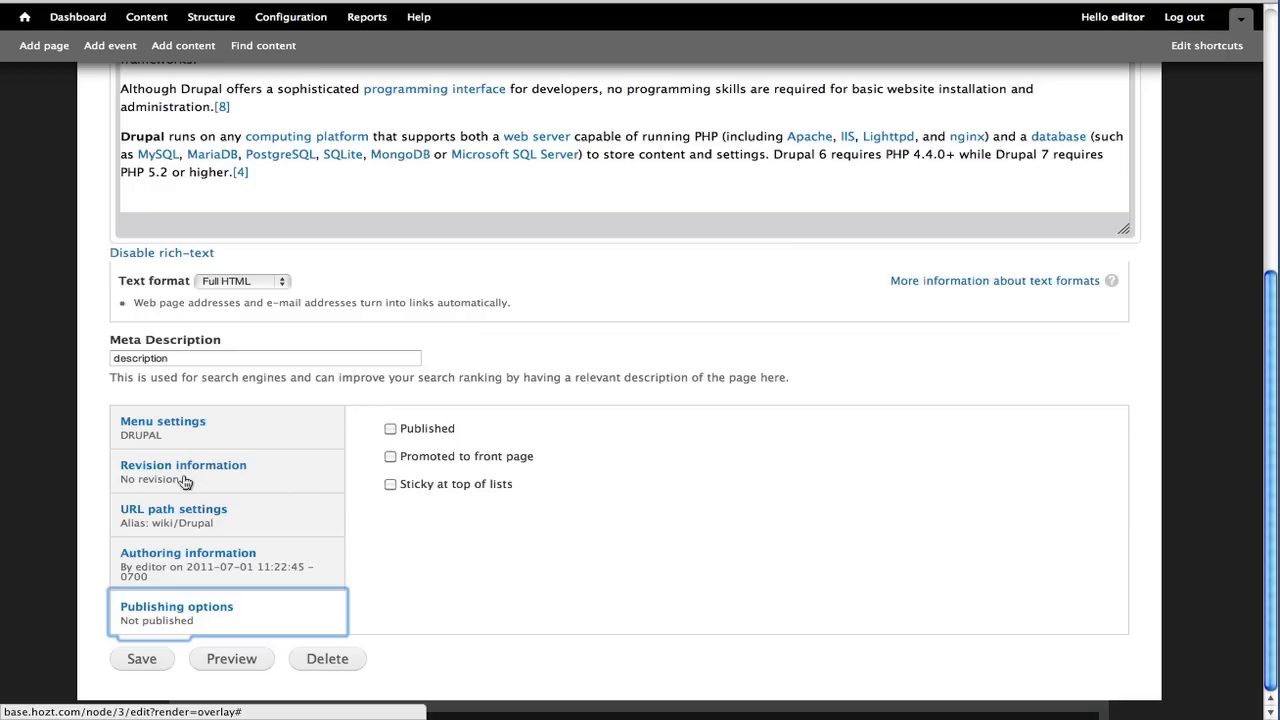
{"action": "left_click", "coordinate": [436, 432]}
{"action": "left_click", "coordinate": [141, 659]}
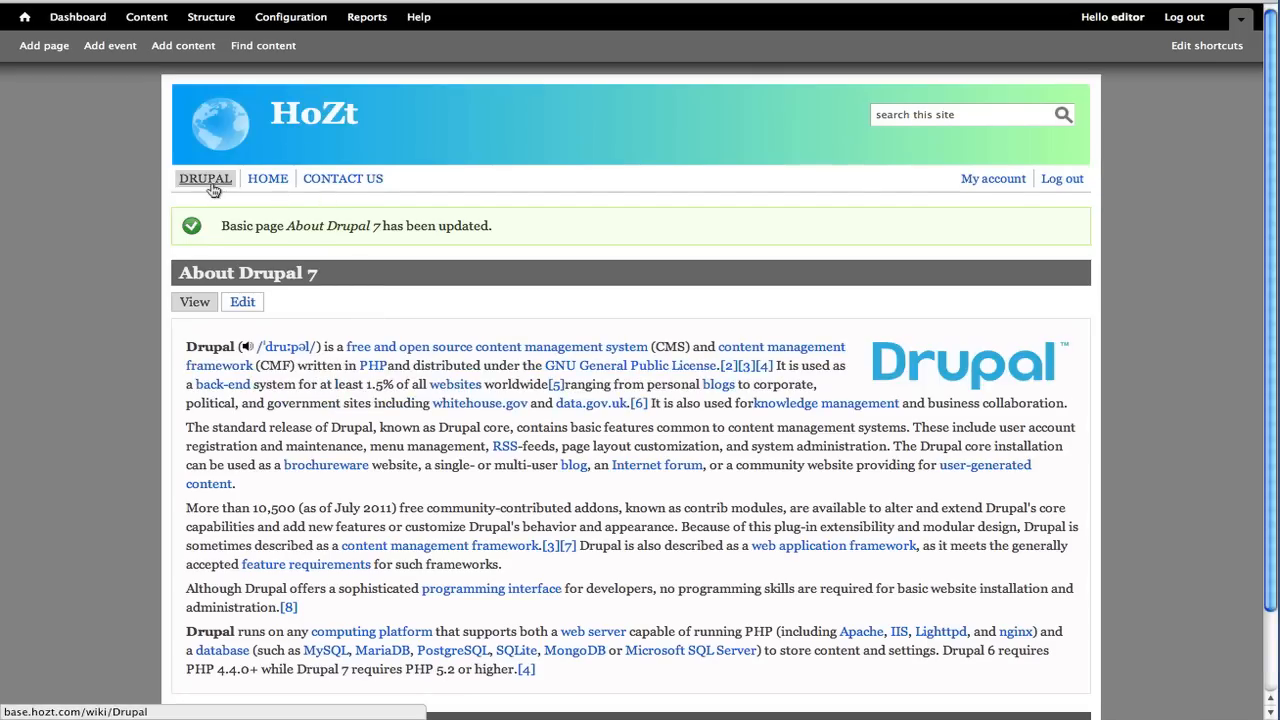
{"action": "scroll", "coordinate": [486, 320], "scroll_direction": "down", "scroll_amount": 2}
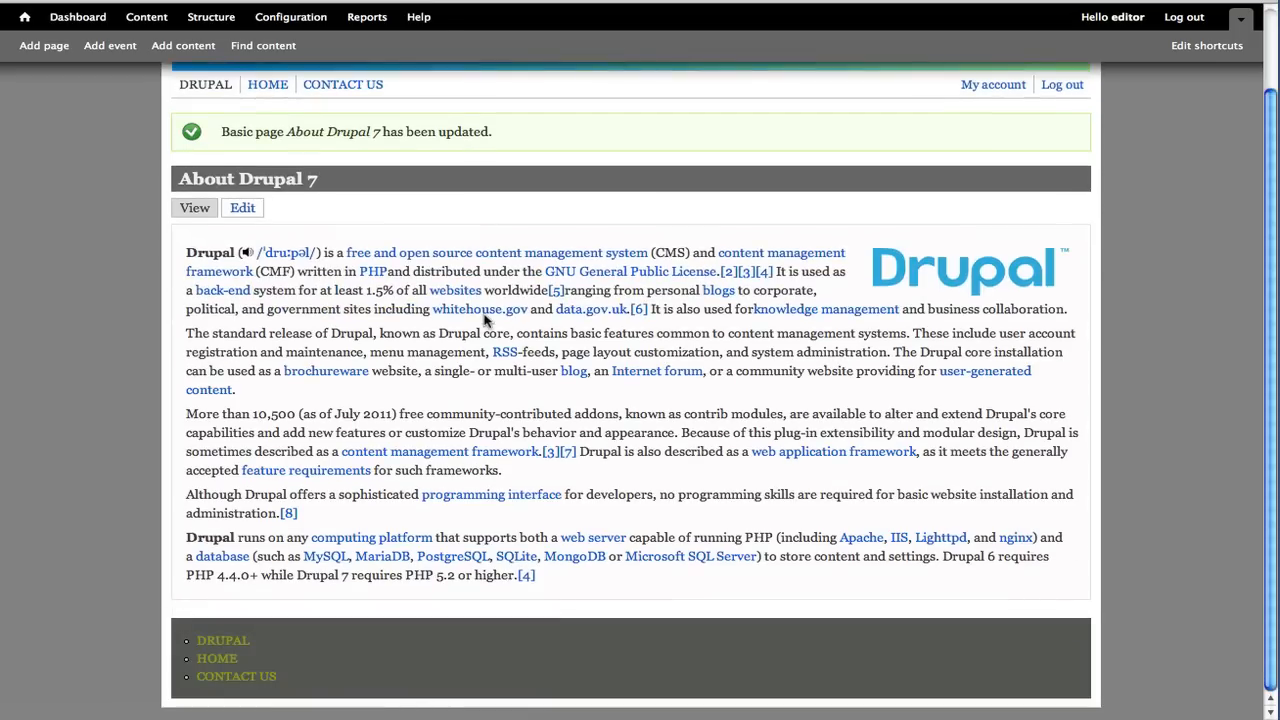